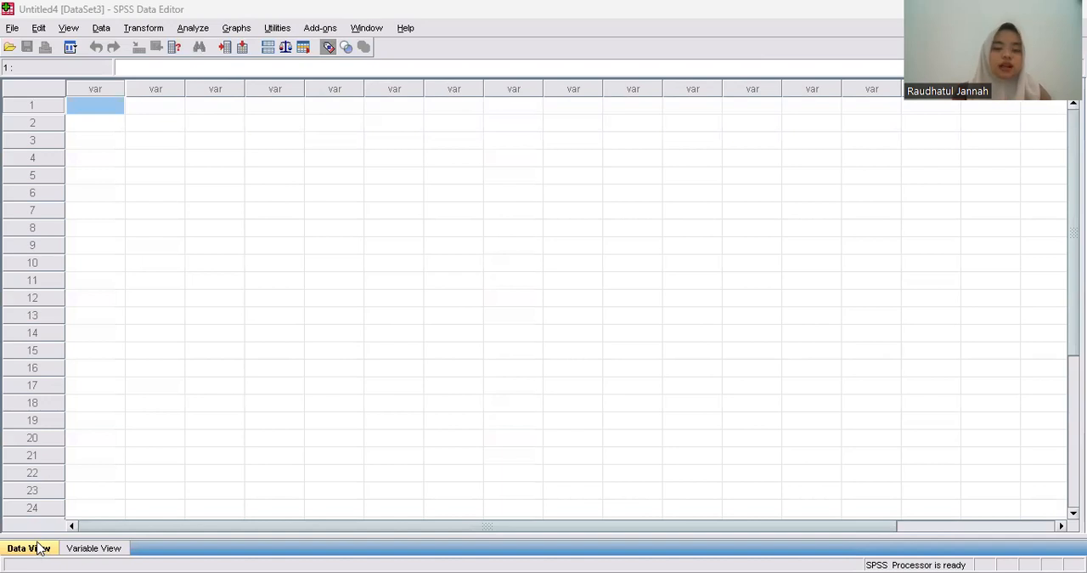
Define the first two variables in Variable View, naming them Nama and JenisKelamin.
click(81, 553)
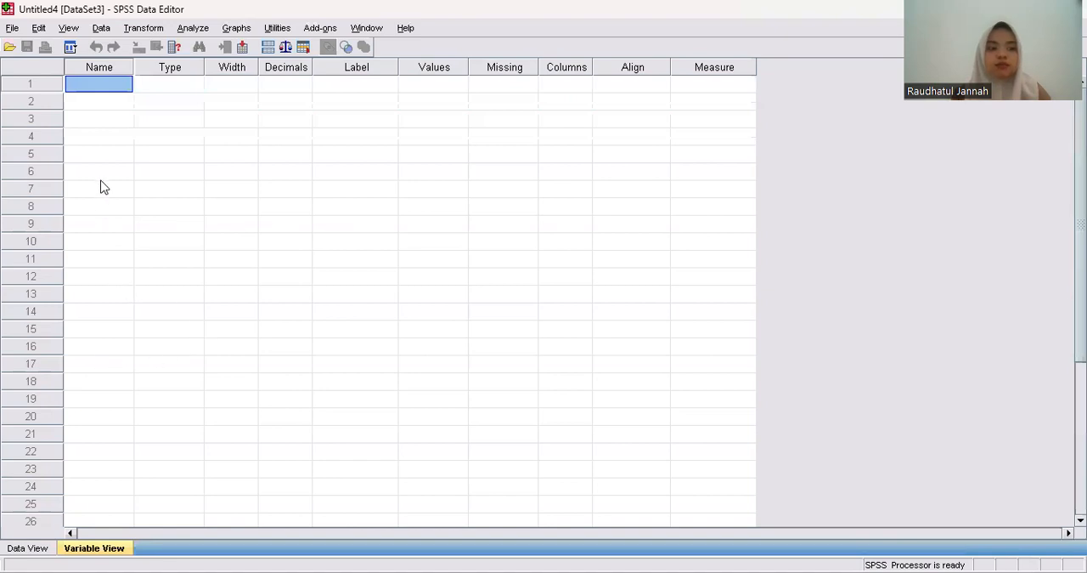
double_click(102, 82)
text(Nama)
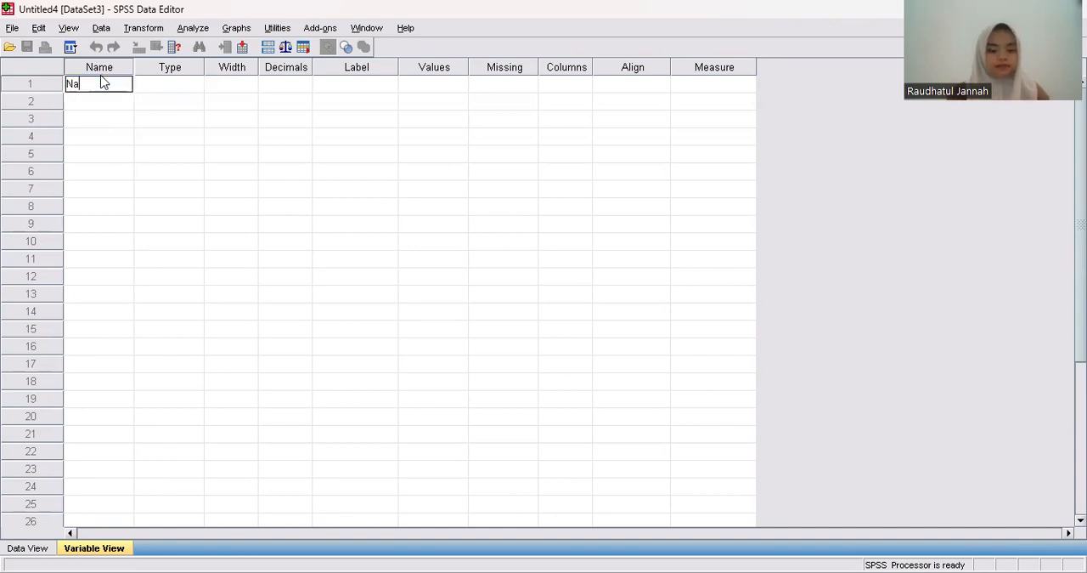
click(92, 103)
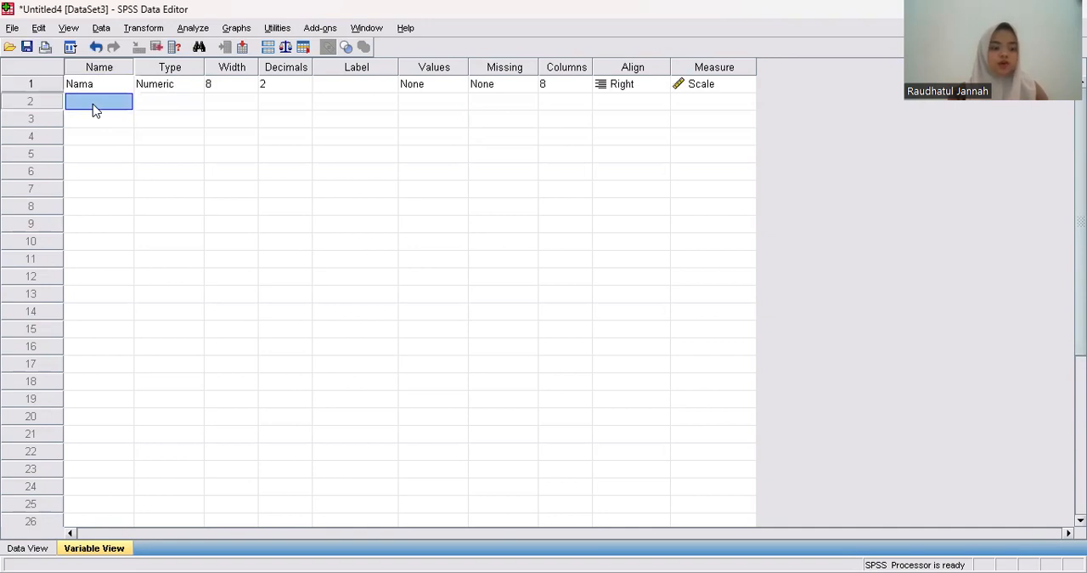
double_click(94, 102)
text(Jenis)
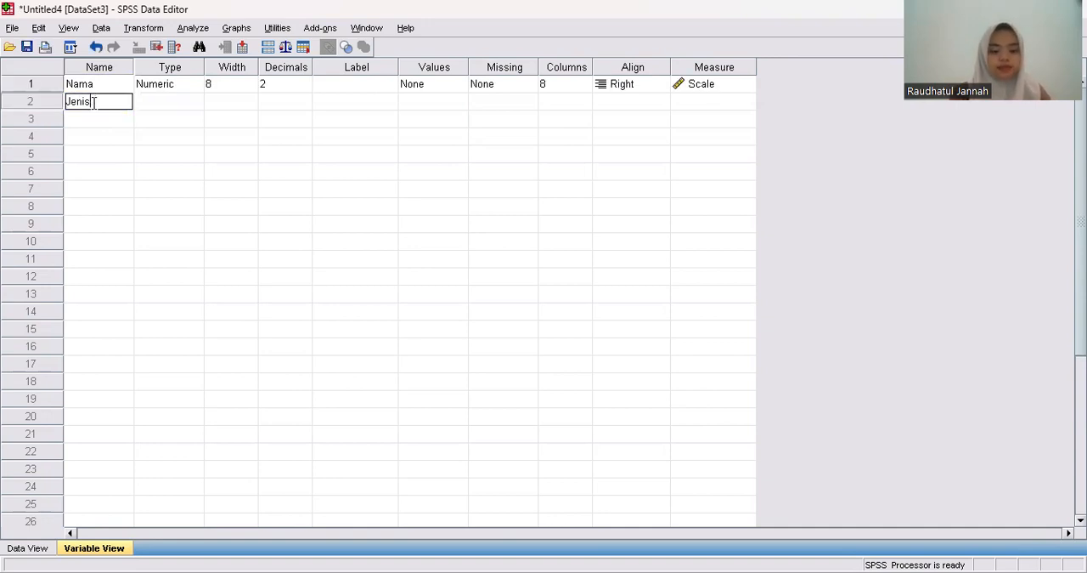
text(Kelamin)
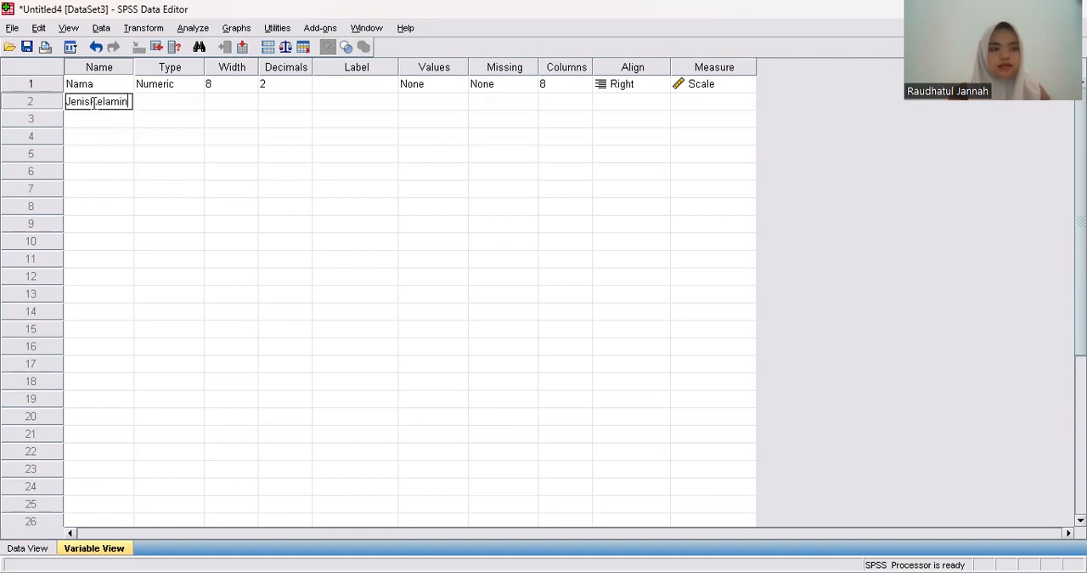
Add the variables Umur and Pendidikan in rows 3 and 4.
click(102, 120)
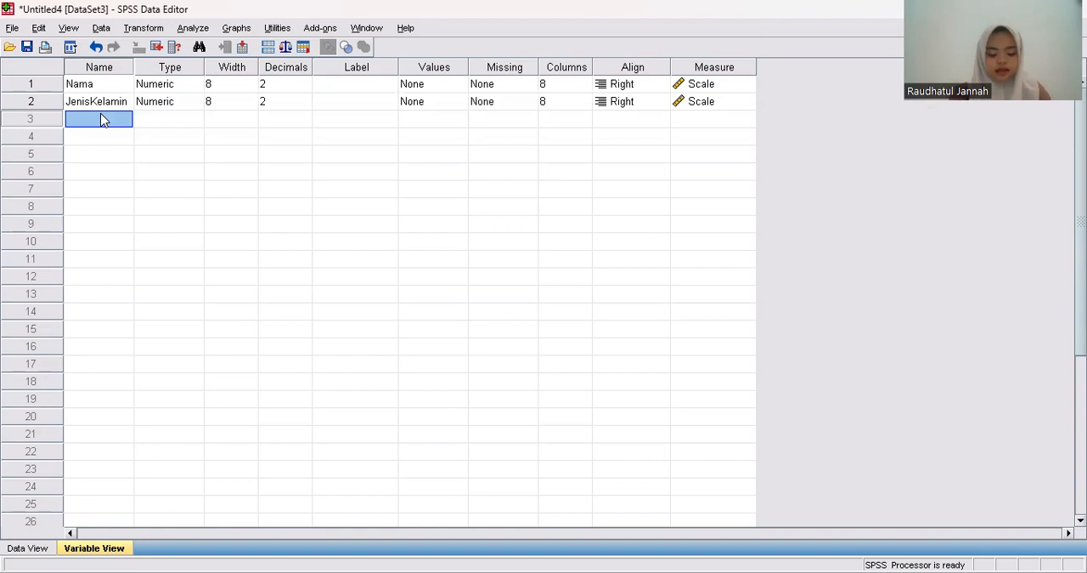
text(Umur)
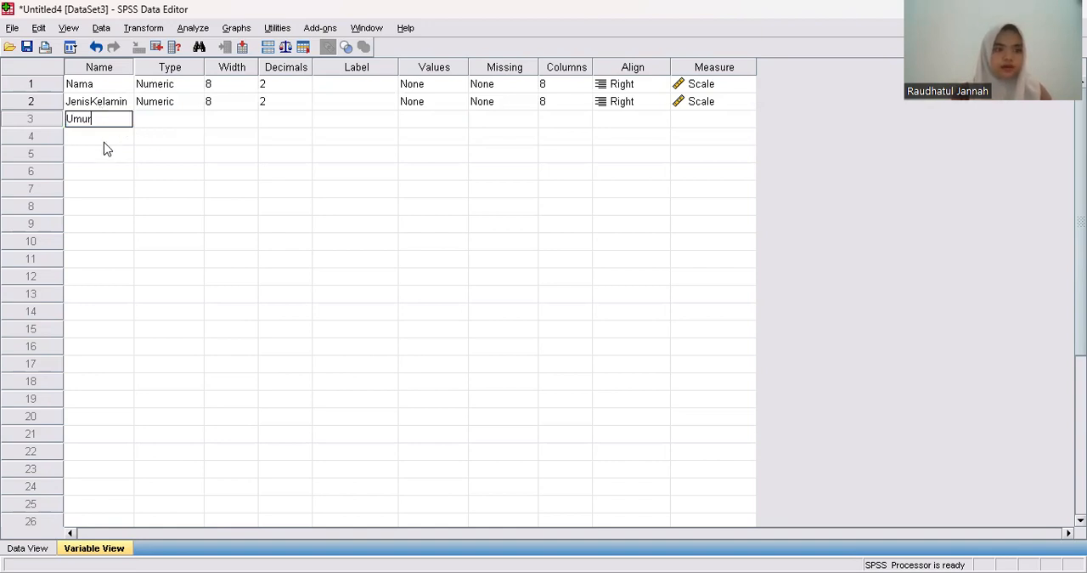
key(Return)
text(Pe)
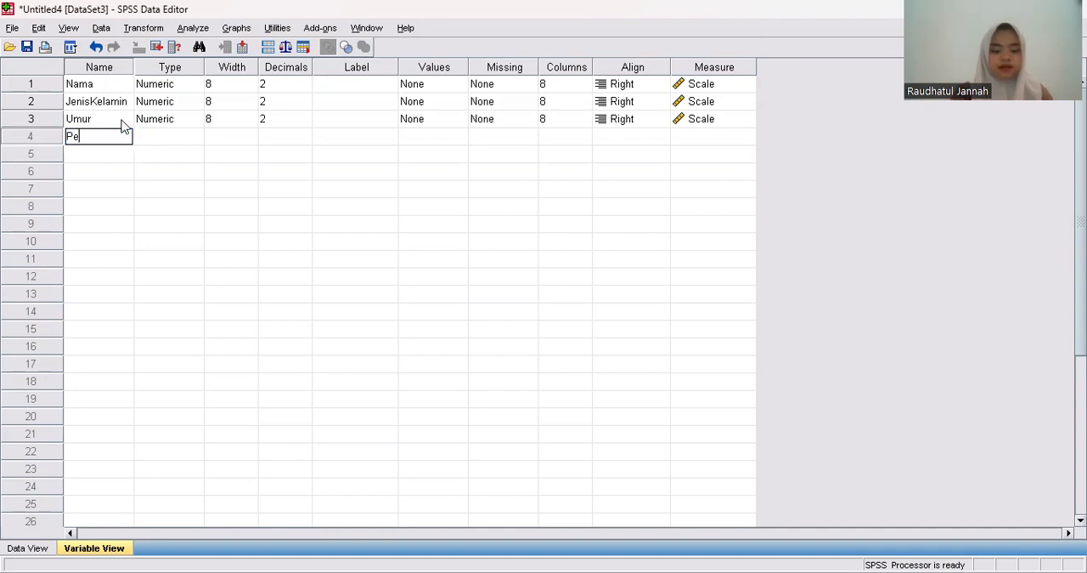
text(ndidikan)
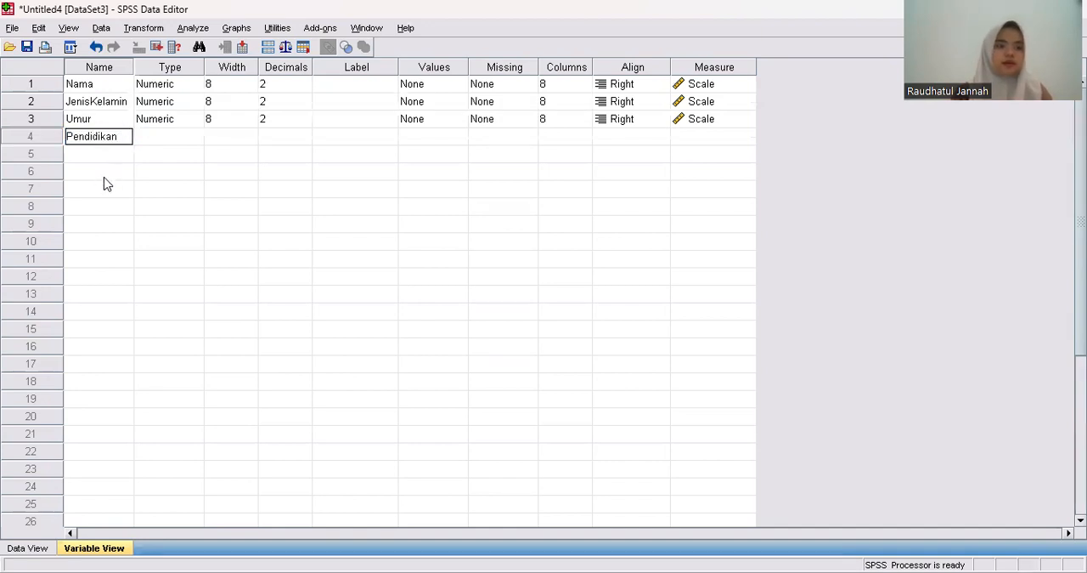
Add the variables Pendapatan and Konsumsi in rows 5 and 6.
click(118, 158)
text(P)
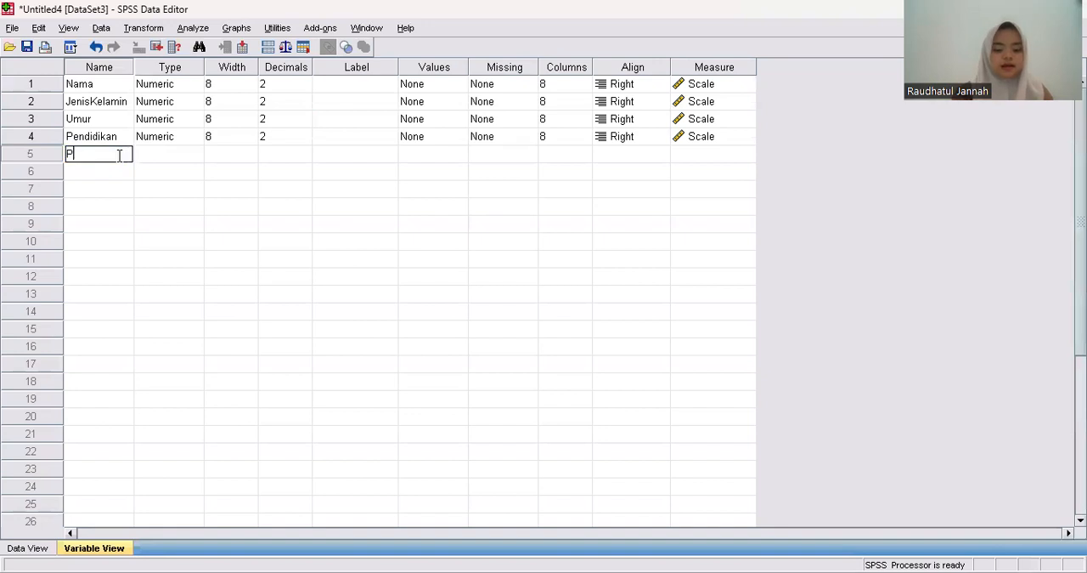
text(endapatan)
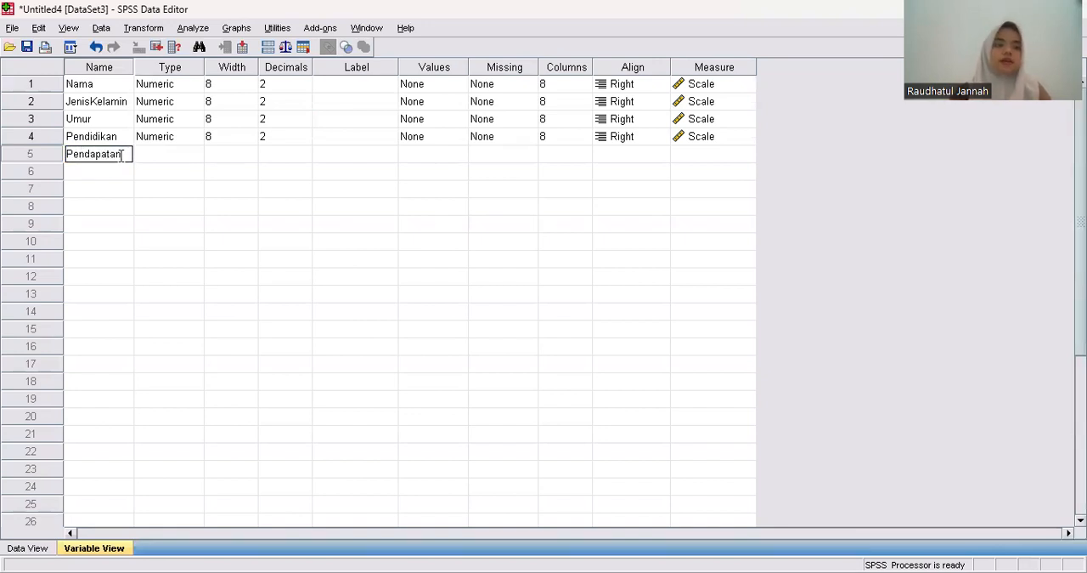
click(126, 174)
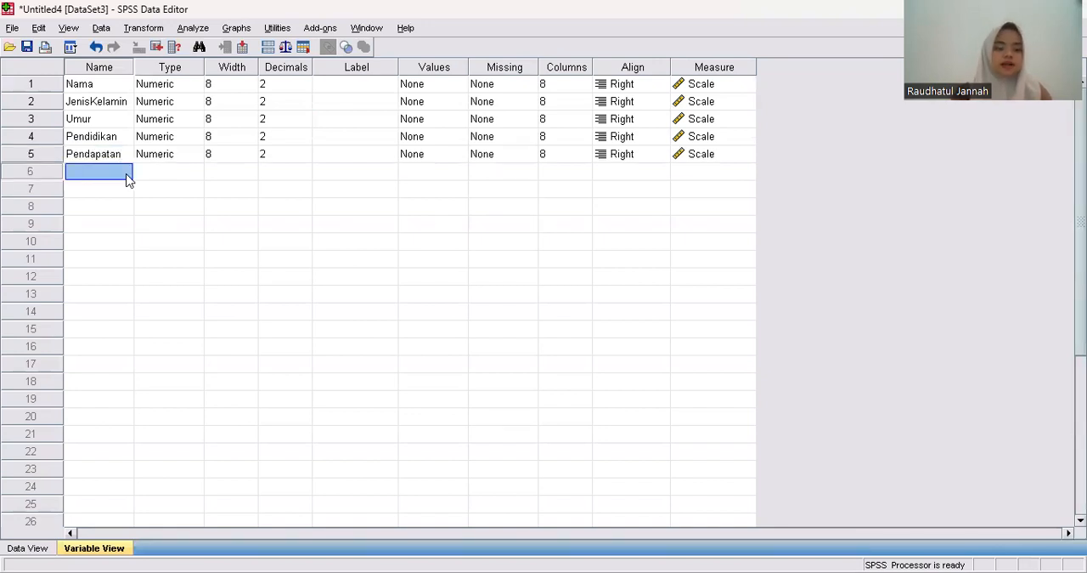
text(Konsum)
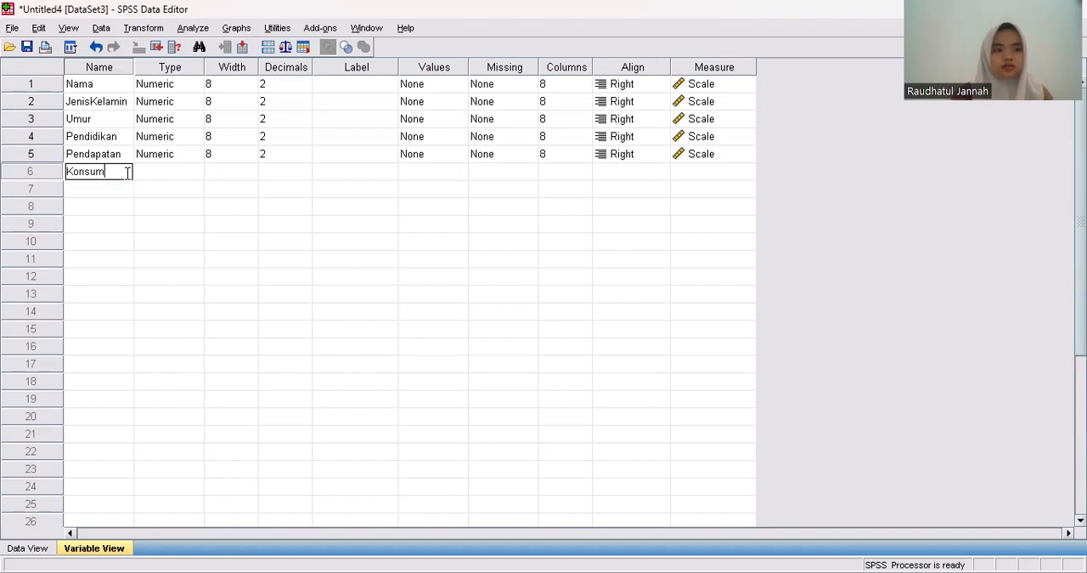
text(si)
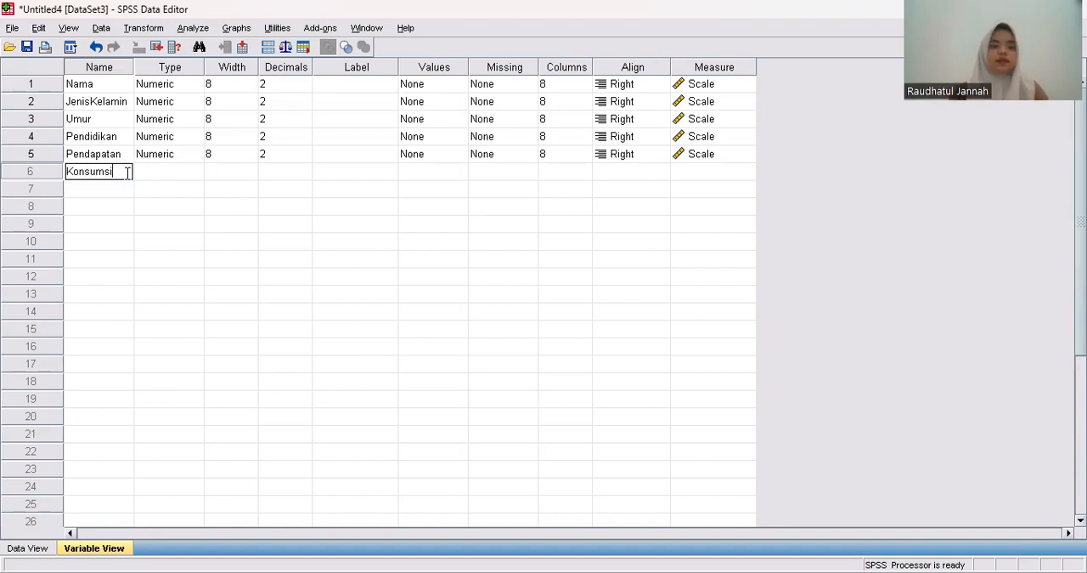
key(Tab)
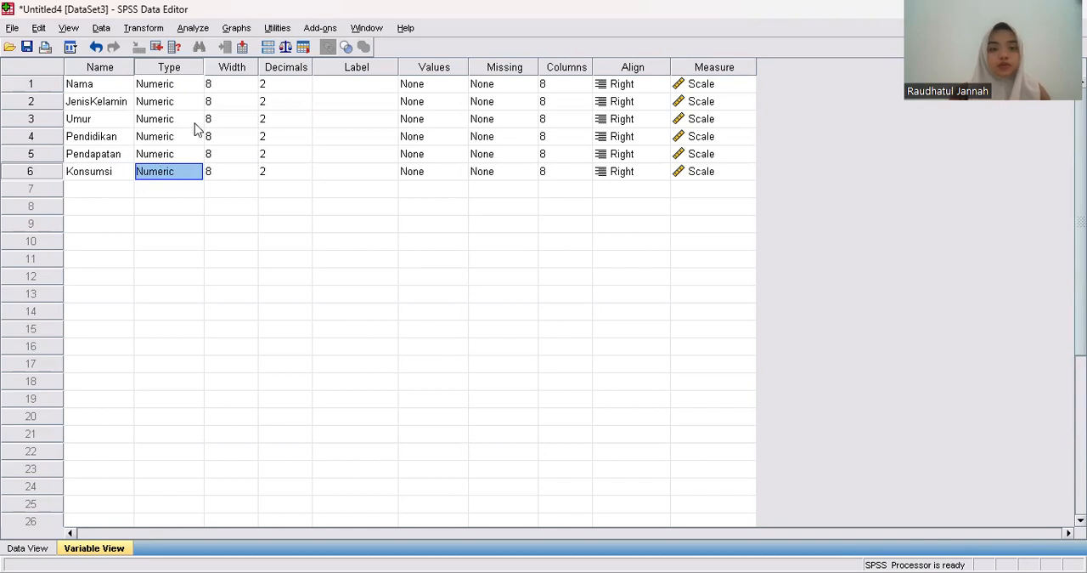
Change the Nama variable's type to String and set its width to 20.
click(188, 84)
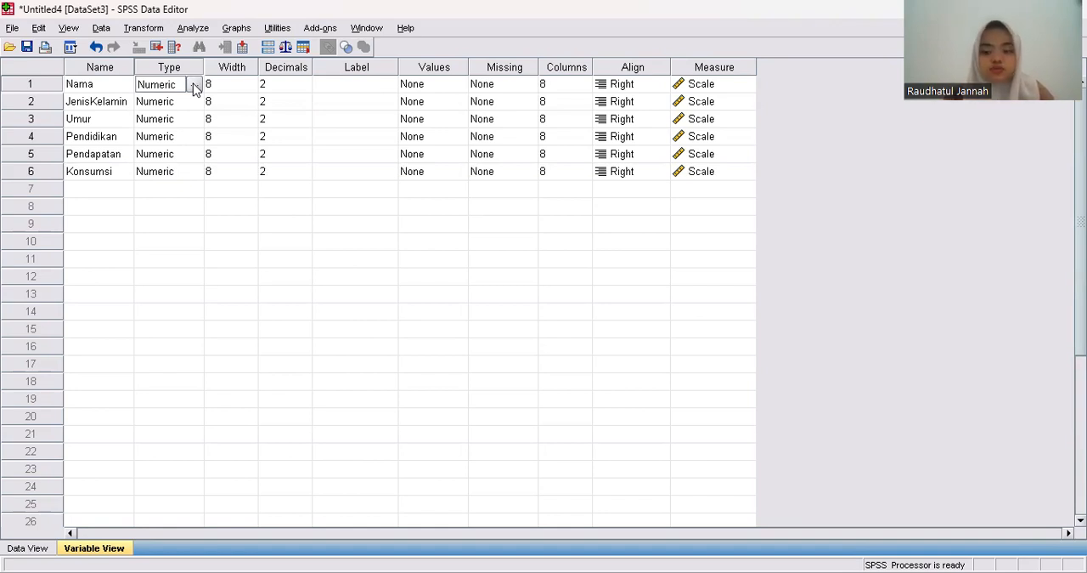
click(195, 85)
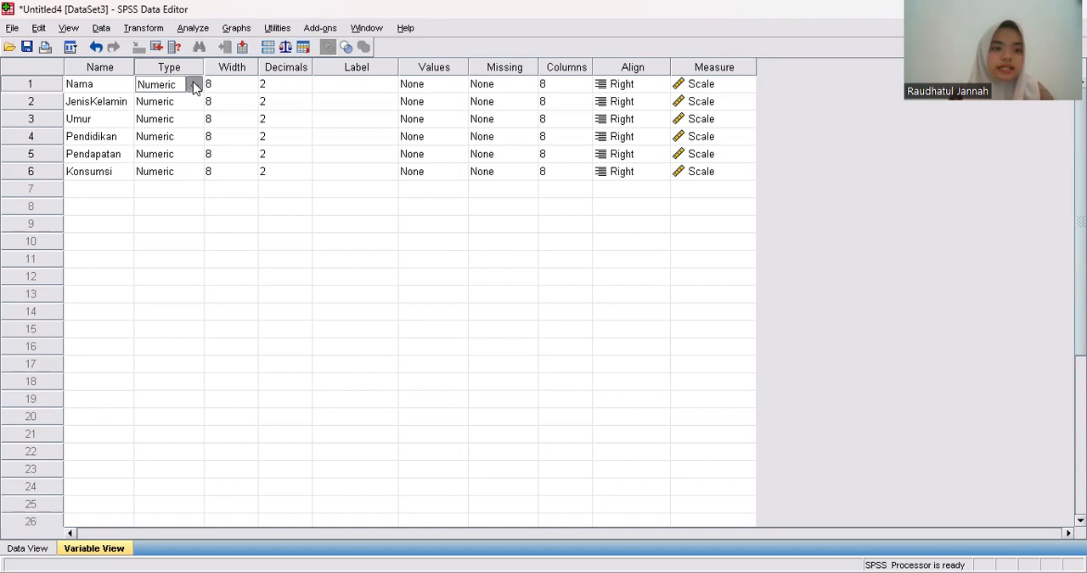
click(446, 350)
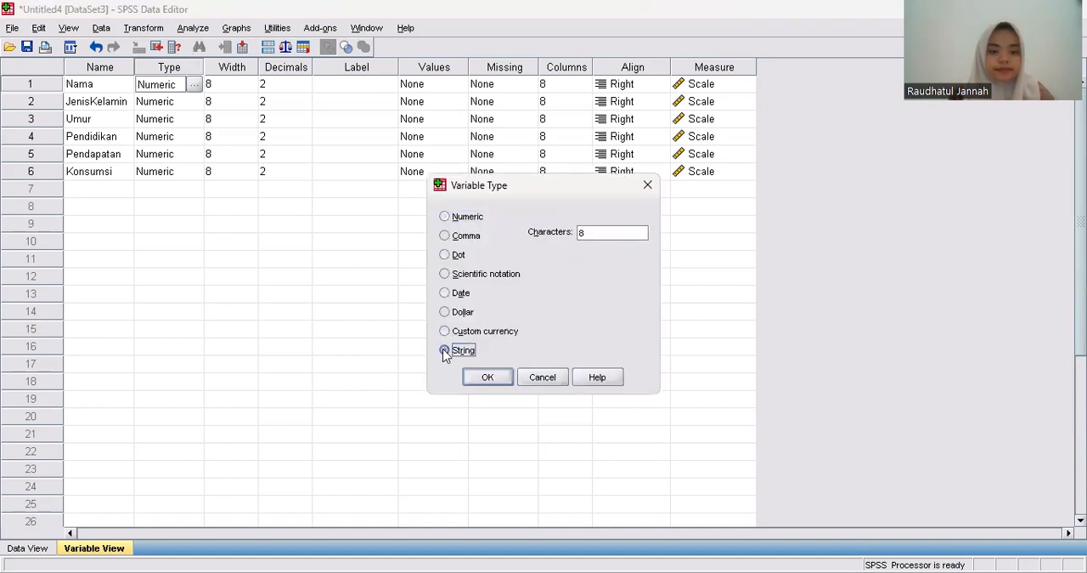
click(473, 381)
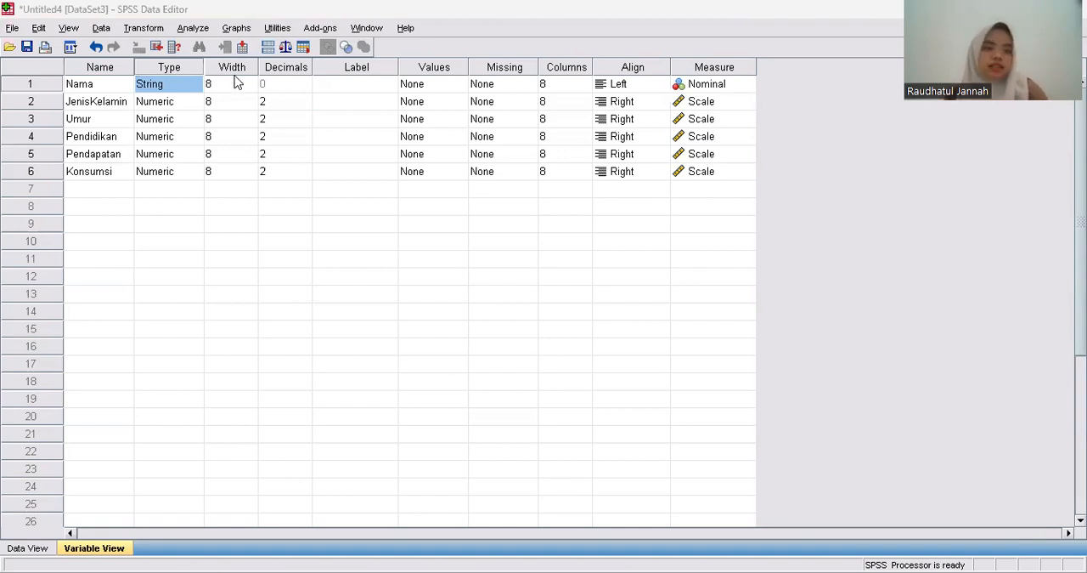
click(236, 84)
text(20)
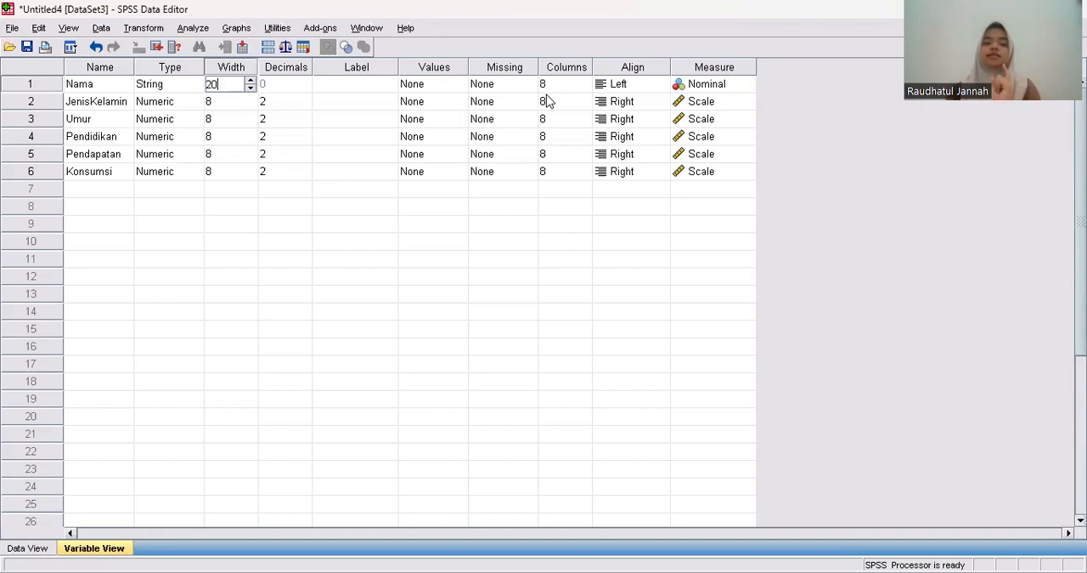
click(625, 85)
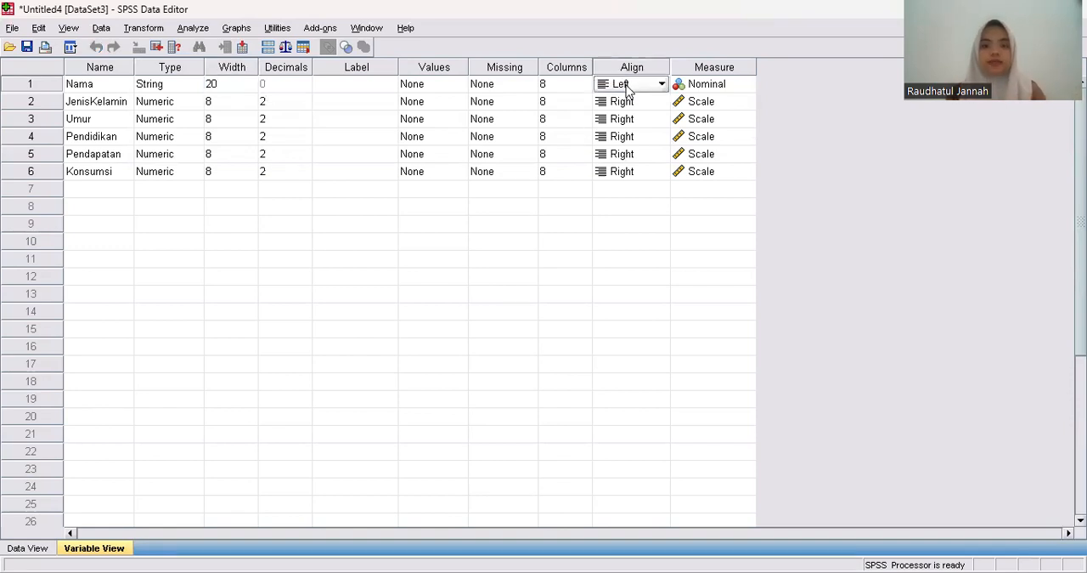
click(624, 85)
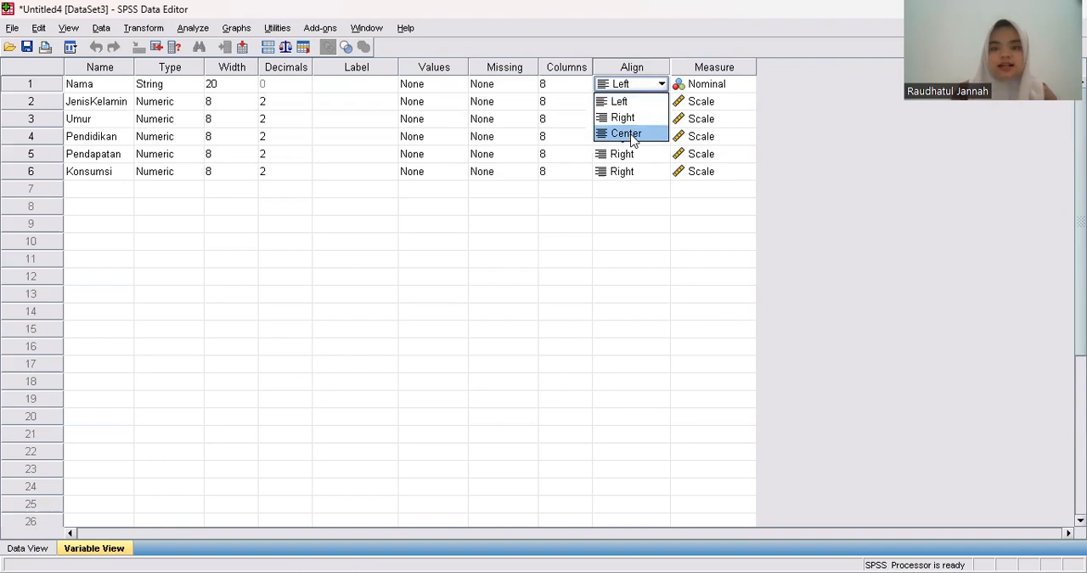
click(645, 83)
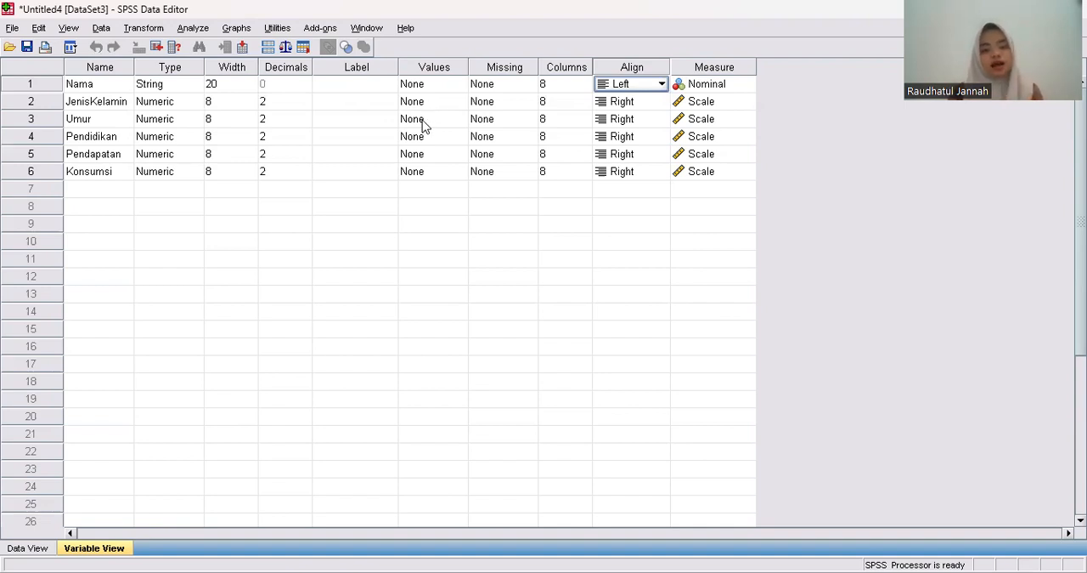
Set the decimals to 0 for JenisKelamin, Umur, Pendidikan, Pendapatan and Konsumsi.
click(289, 102)
click(304, 104)
click(304, 104)
click(304, 122)
click(304, 123)
click(304, 139)
click(304, 140)
click(304, 140)
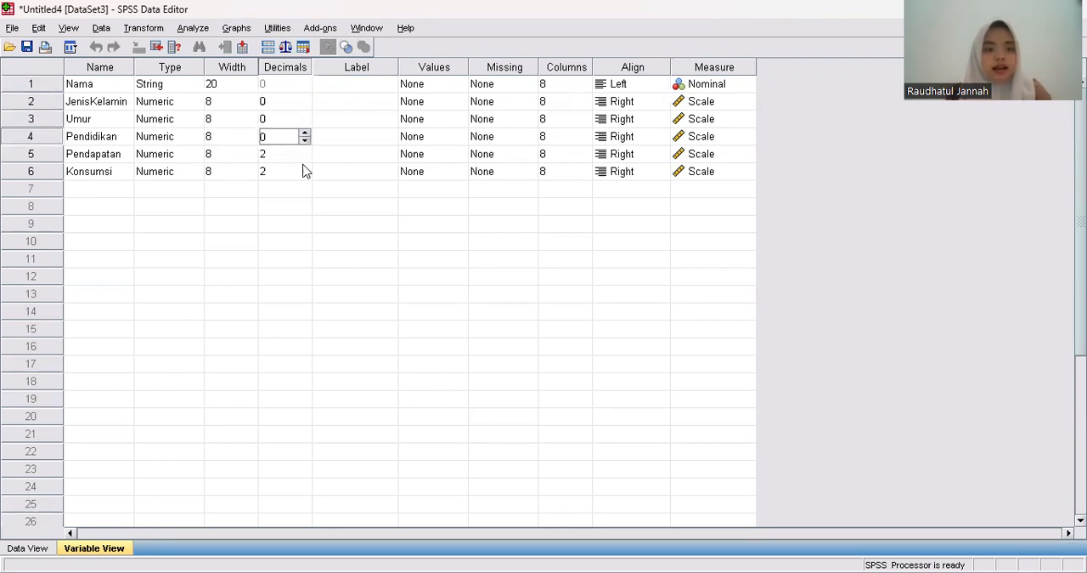
click(305, 156)
click(304, 157)
click(304, 157)
click(304, 174)
click(304, 175)
click(304, 175)
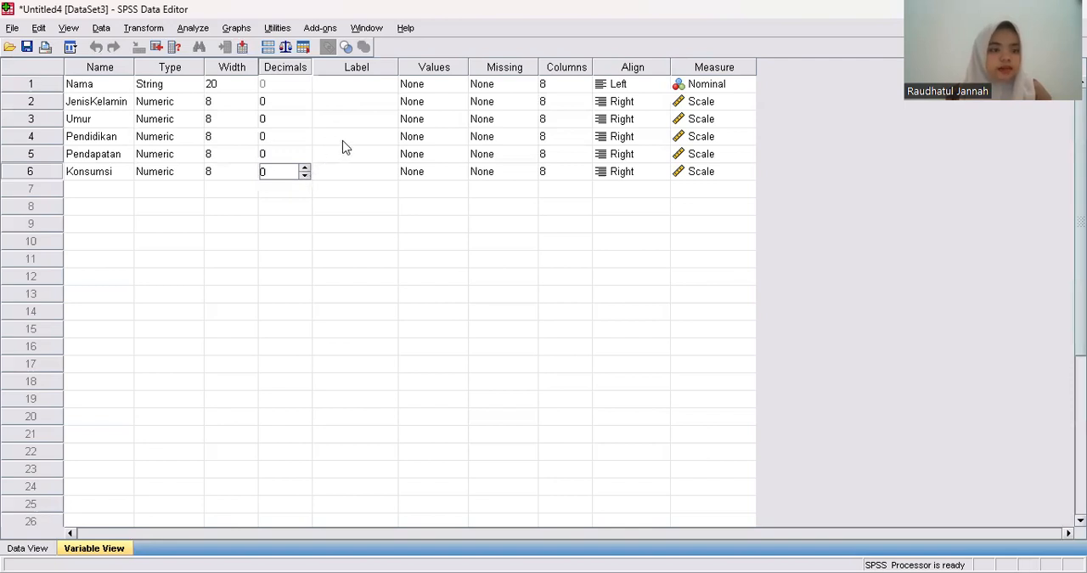
Add a value label to the JenisKelamin variable that codes 1 as Laki-Laki.
click(459, 104)
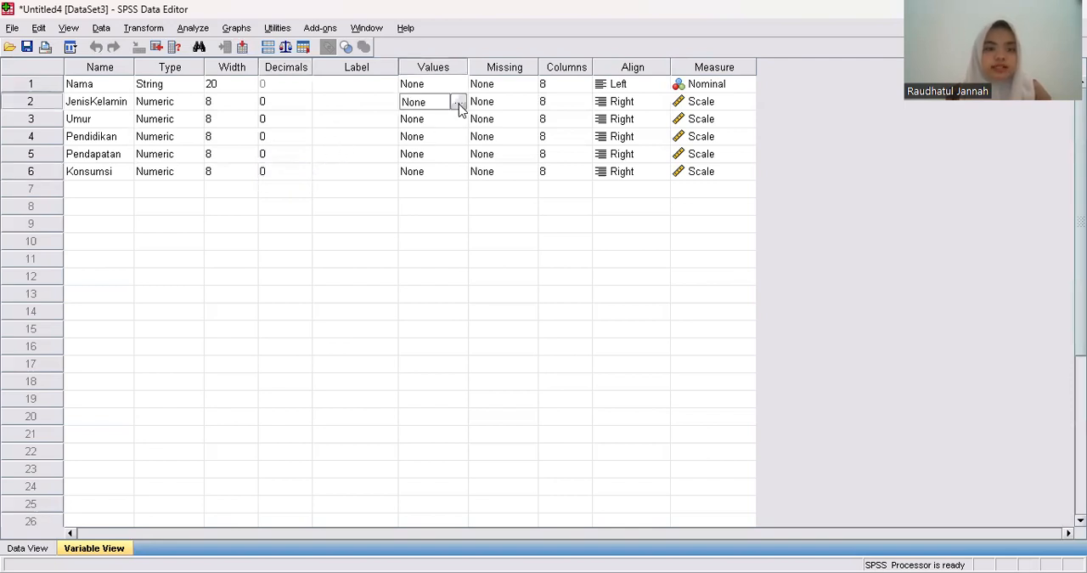
click(459, 103)
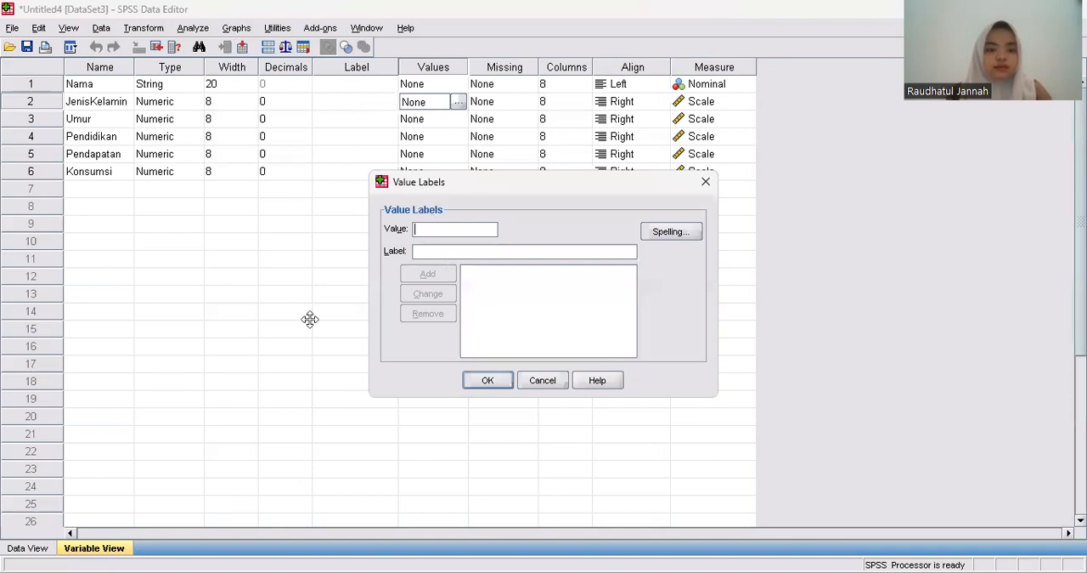
text(1)
click(435, 252)
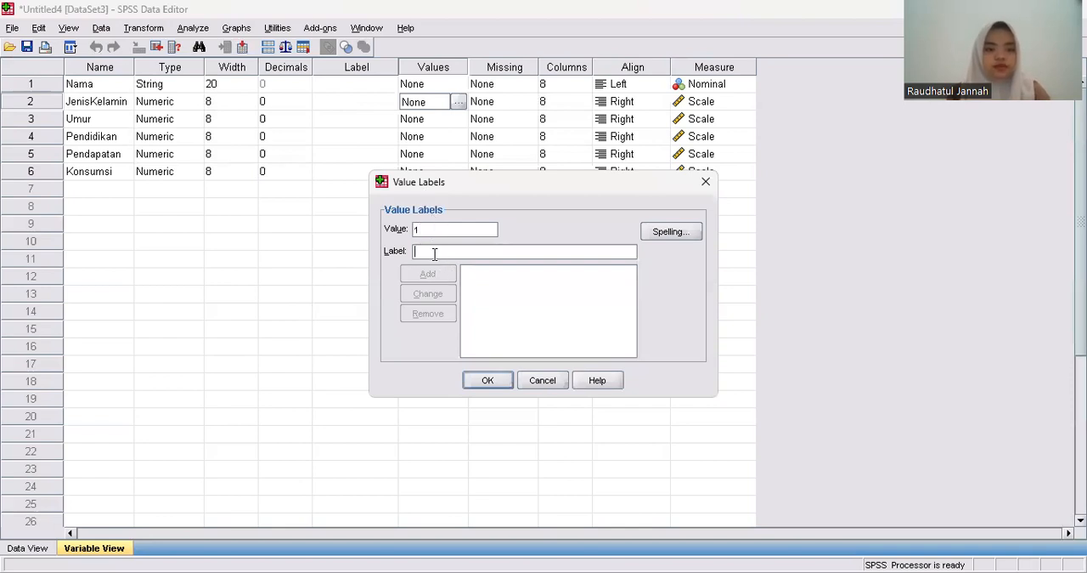
text(Laki-Laki)
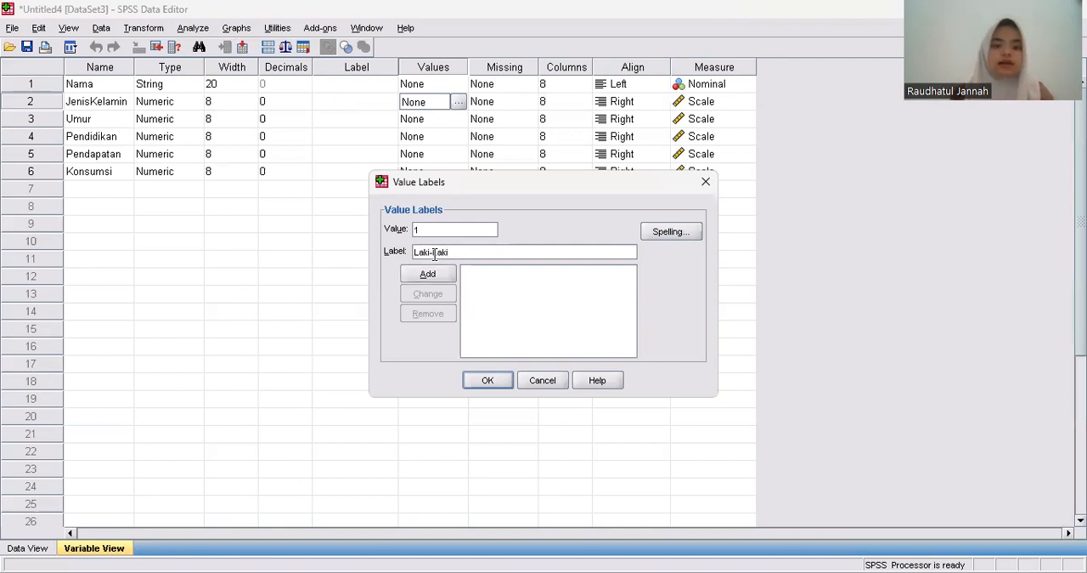
click(415, 274)
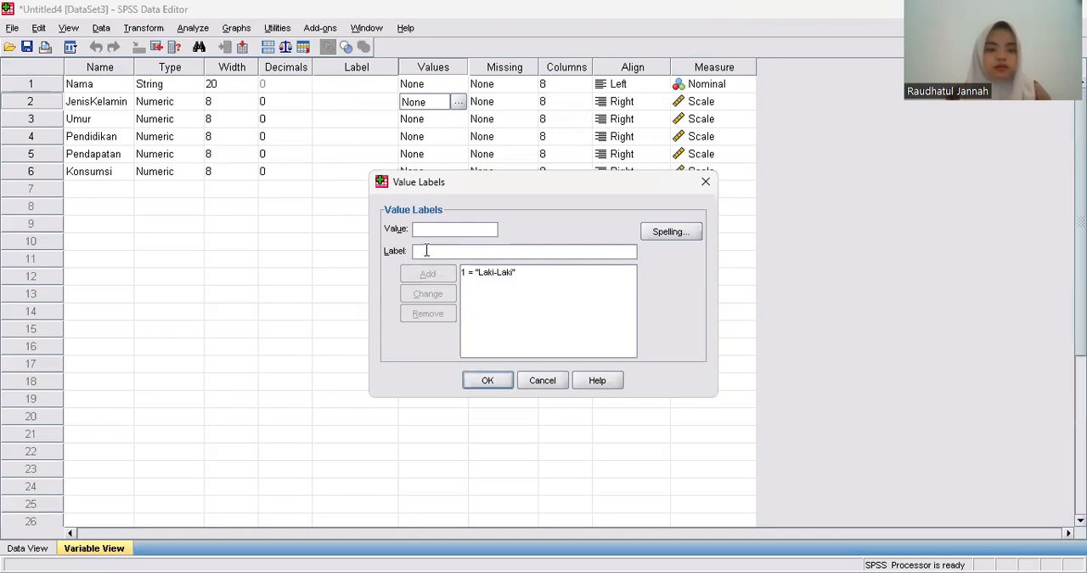
Add a second JenisKelamin value label coding 2 as Perempuan, and apply the value labels.
text(2)
click(431, 252)
text(Perempuan)
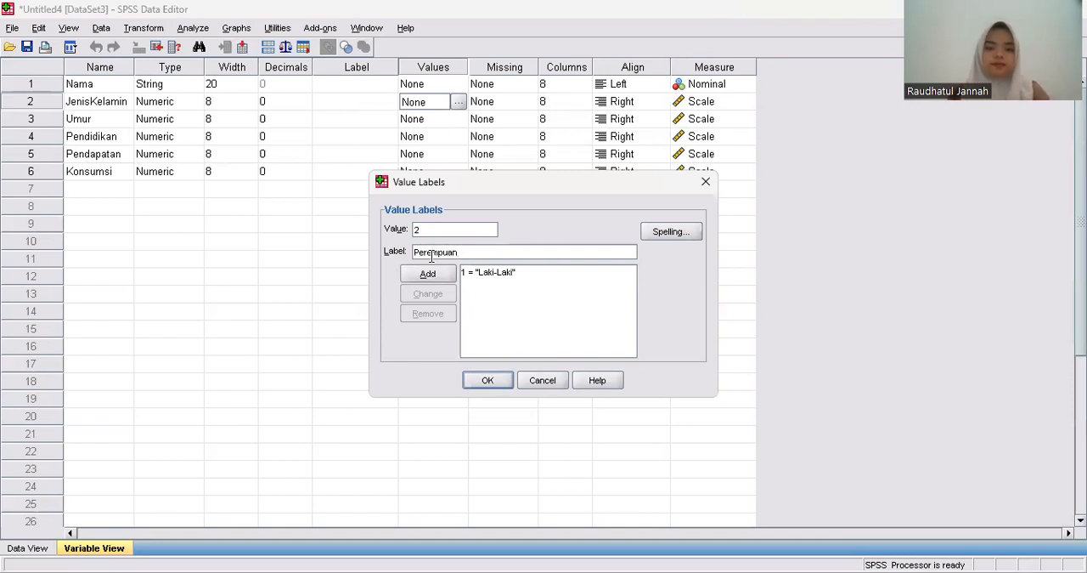
click(430, 274)
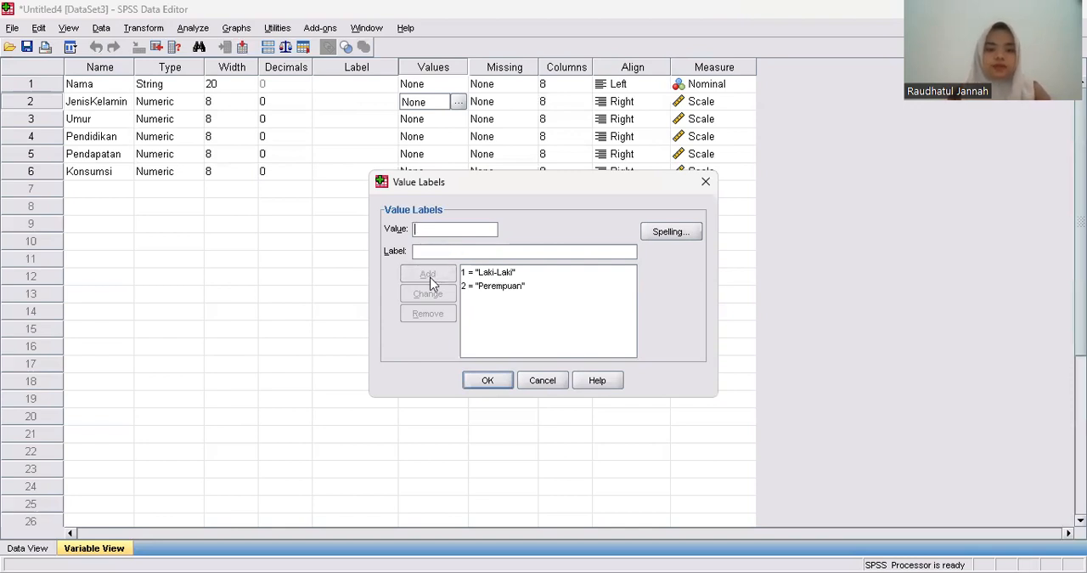
click(484, 381)
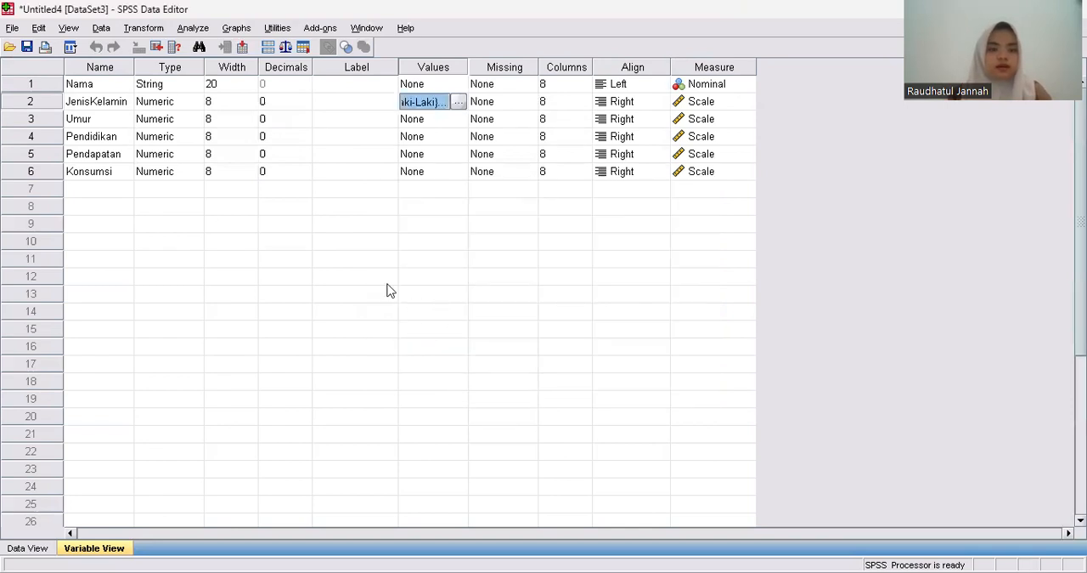
Set the JenisKelamin variable's width to 10.
click(250, 102)
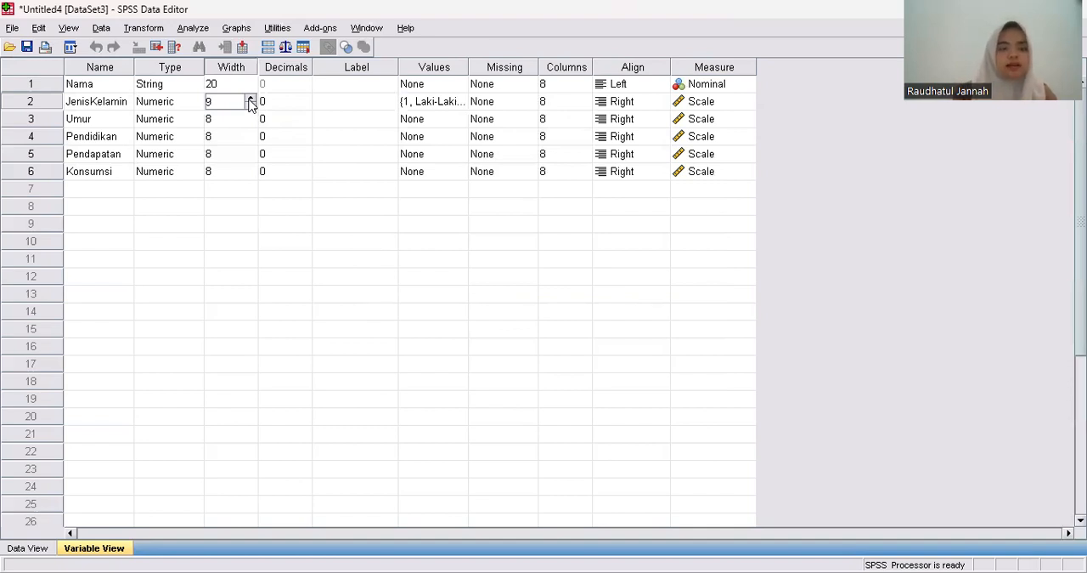
click(251, 98)
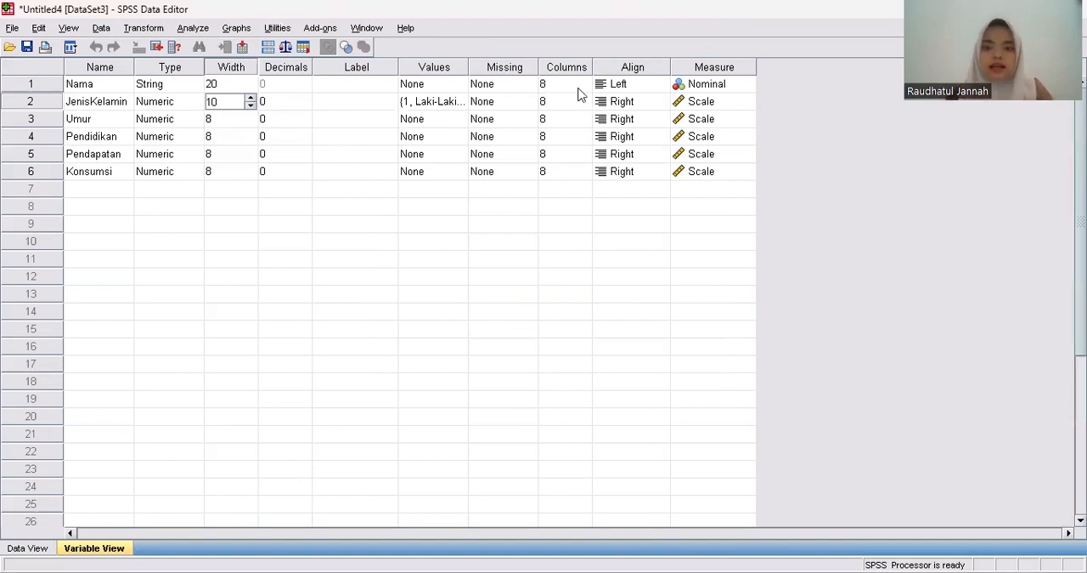
Set the measurement level of the JenisKelamin variable to Nominal.
click(723, 102)
click(724, 105)
click(732, 151)
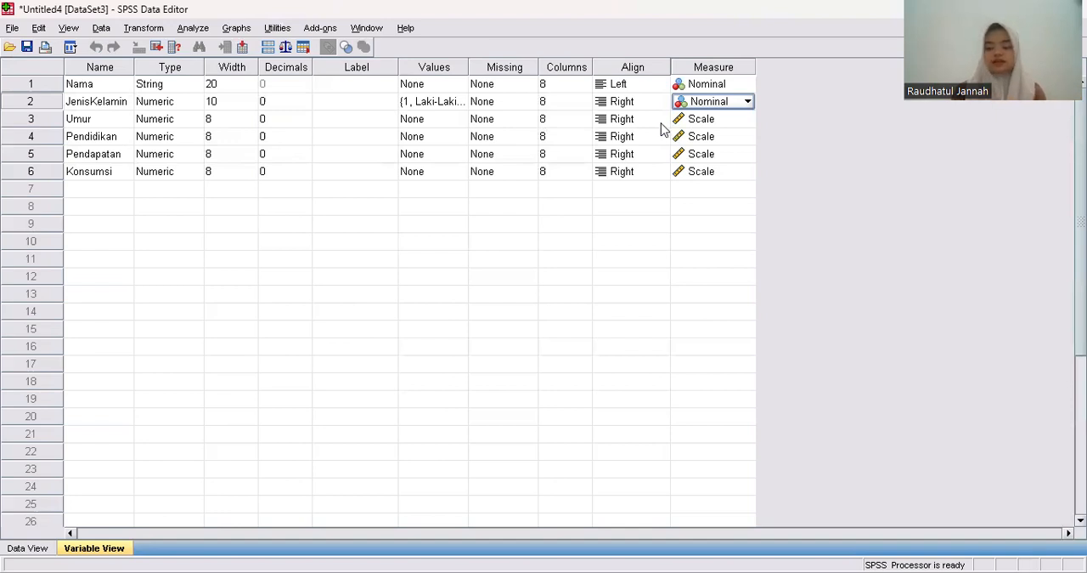
Add a value label to the Pendidikan variable that codes 1 as SD.
click(453, 143)
click(457, 137)
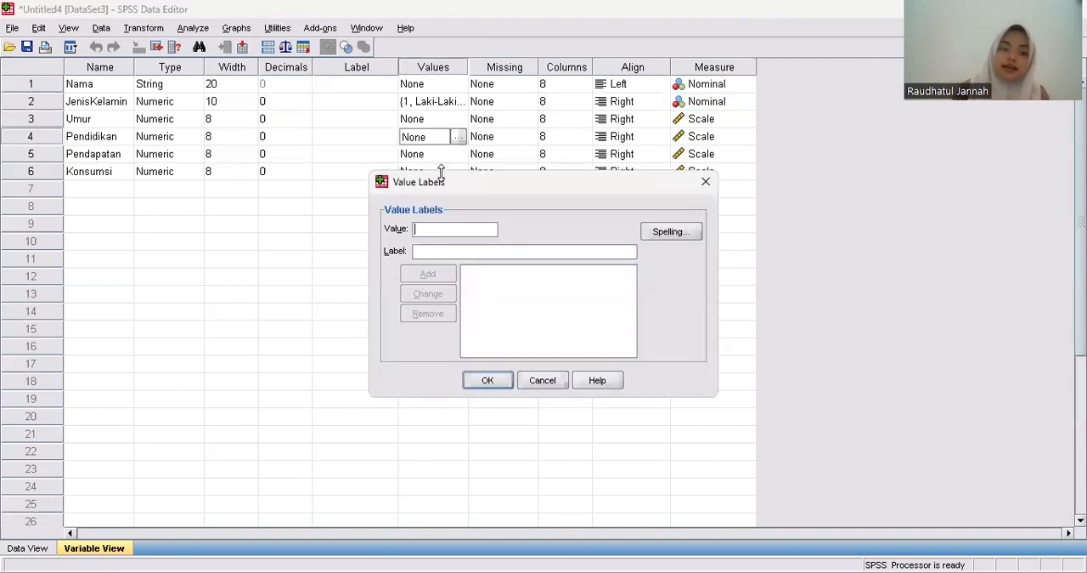
text(1)
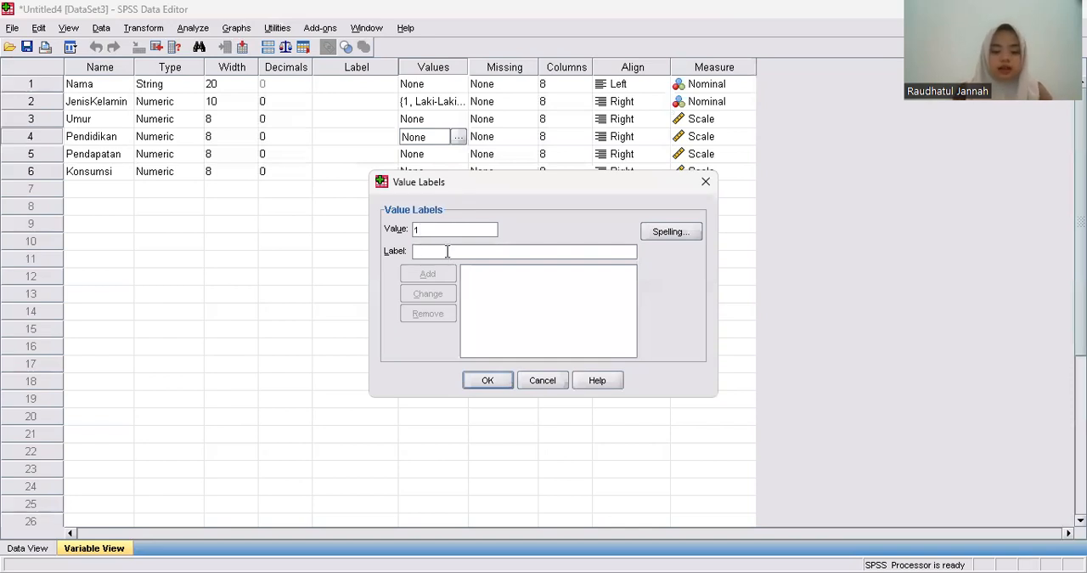
text( = "SD)
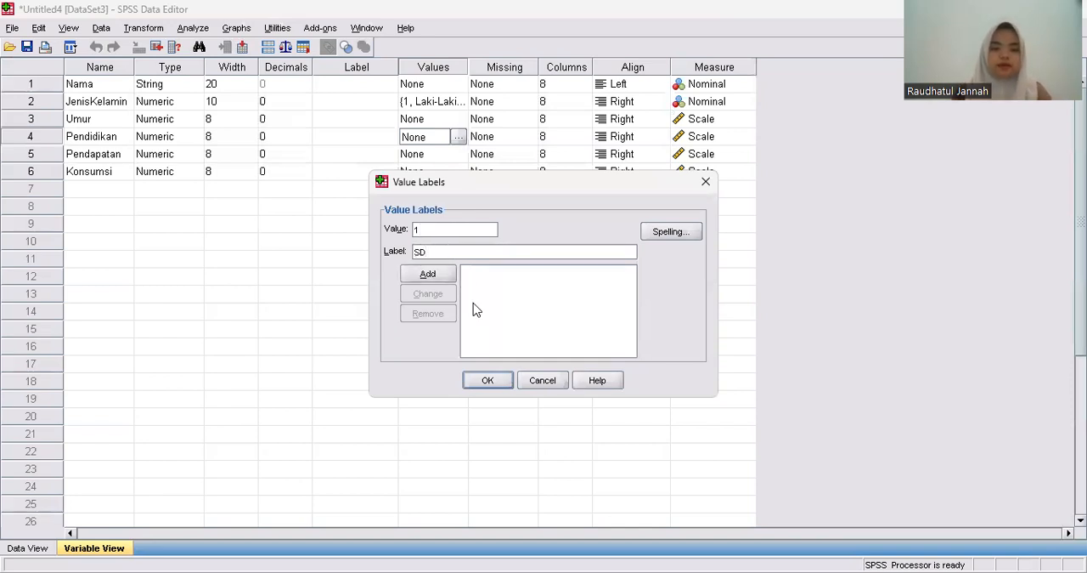
click(428, 274)
Add Pendidikan value labels coding 2 as SLTP and 3 as SLTA.
text(2)
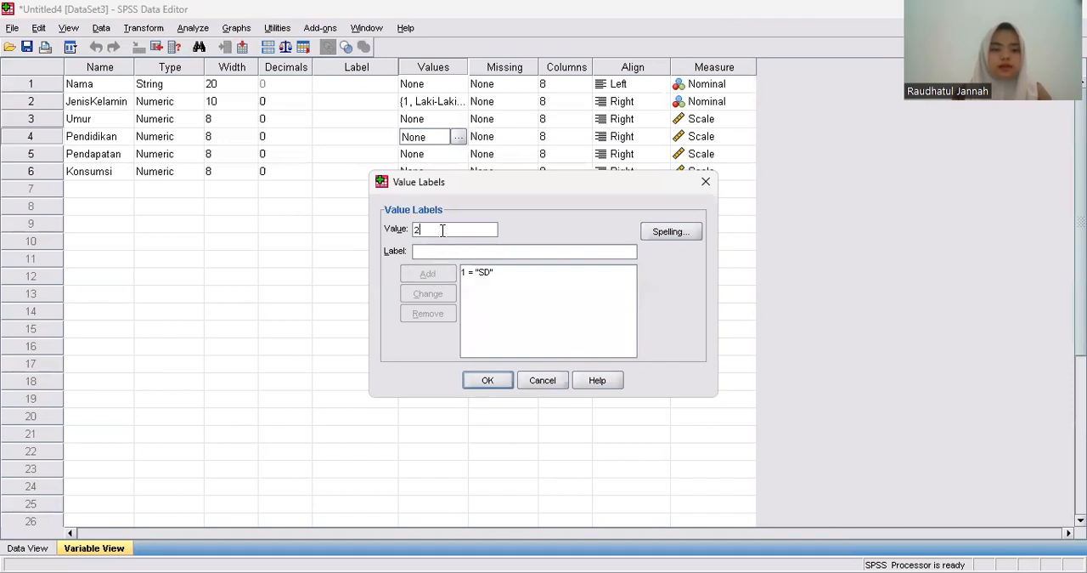
text( = "S)
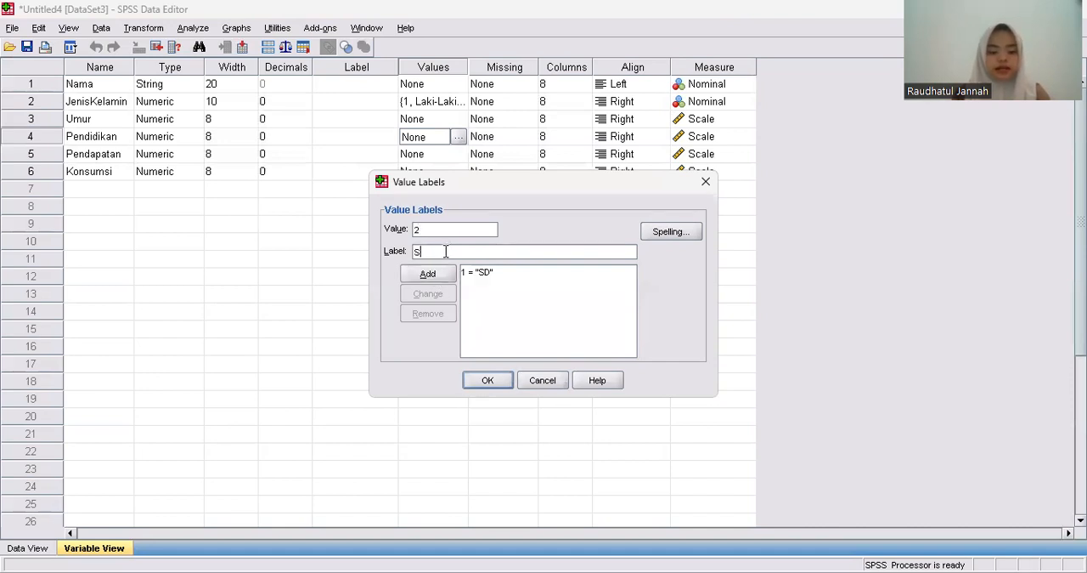
text(LTP)
click(439, 274)
text(SLTA)
click(433, 274)
Add Pendidikan value labels coding 4 as D3 and 5 as S1, and apply the value labels.
text(4)
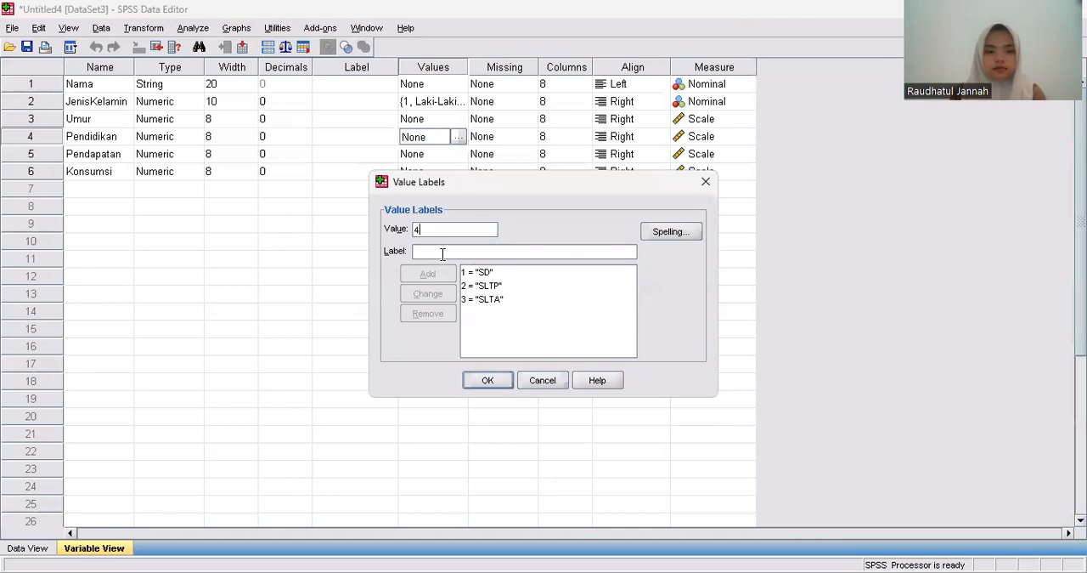
text( = "D3)
click(443, 272)
text(5)
click(444, 252)
text(S)
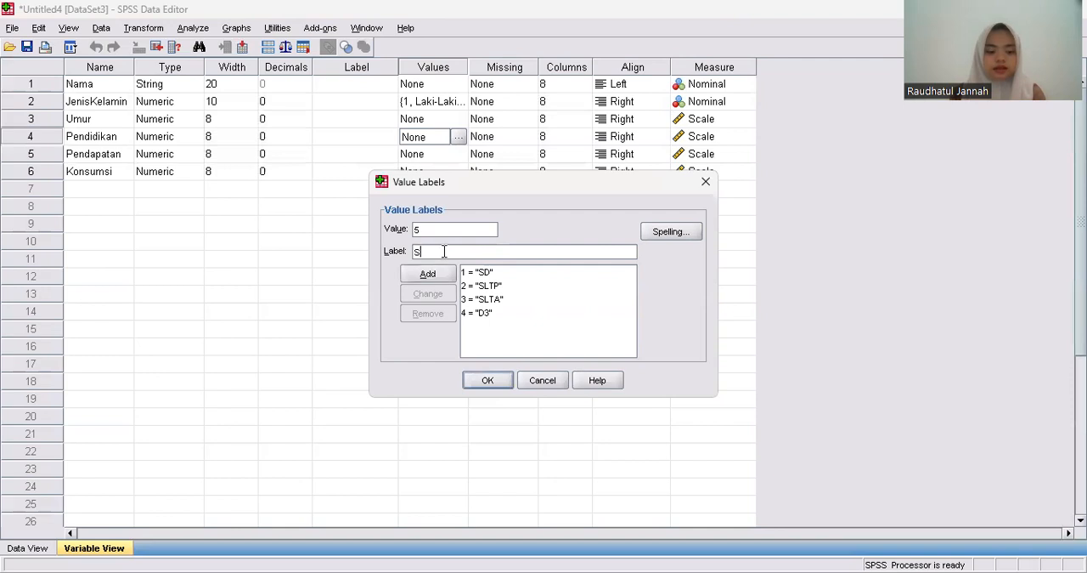
click(440, 280)
click(483, 387)
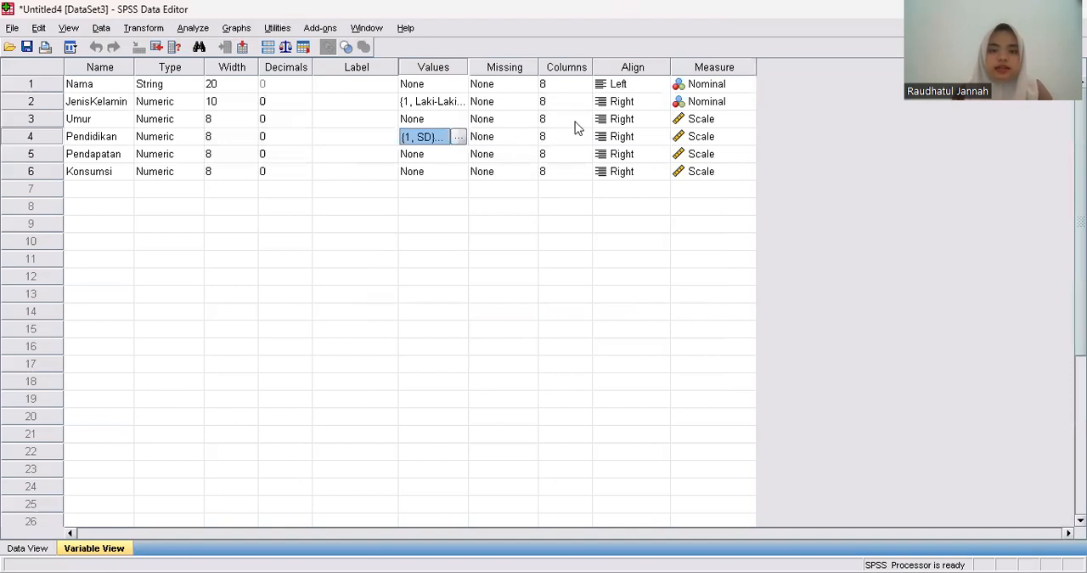
Set the measurement level of the Pendidikan variable to Ordinal.
click(697, 141)
click(696, 146)
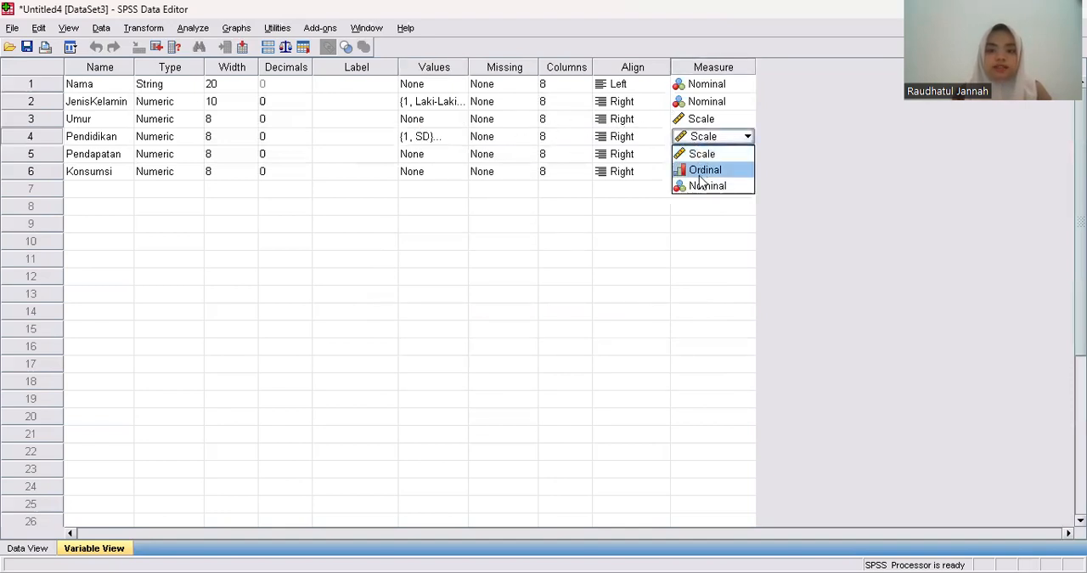
click(700, 170)
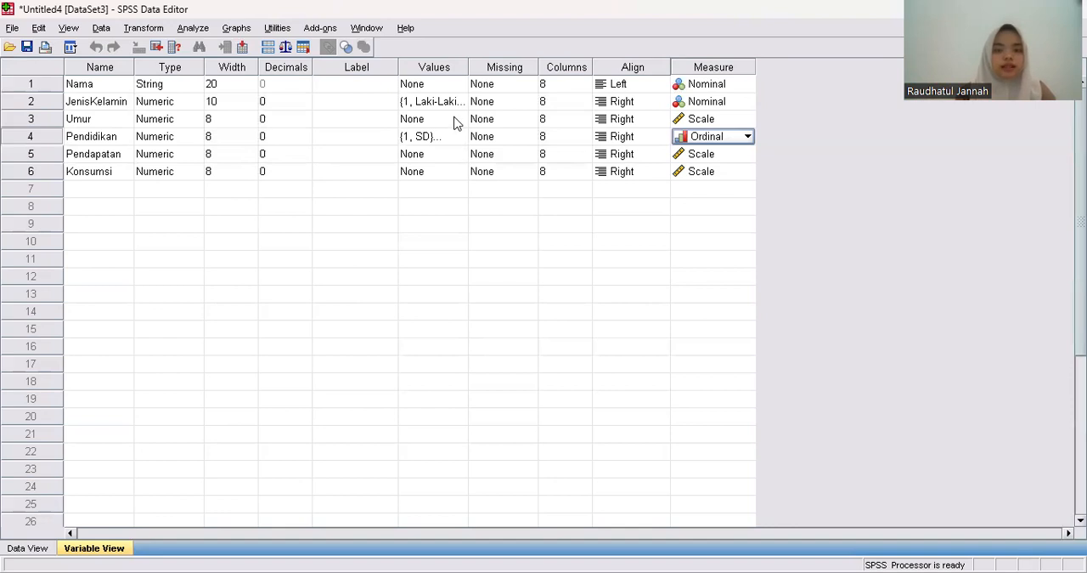
Define 9999 as a discrete missing value for the Pendapatan variable.
click(527, 156)
click(528, 154)
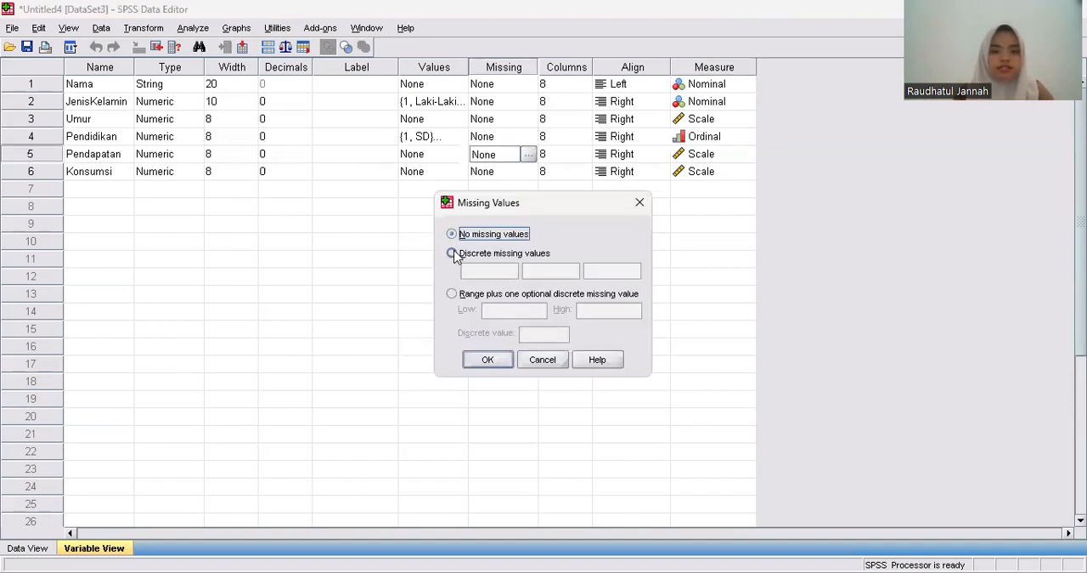
click(453, 254)
click(476, 273)
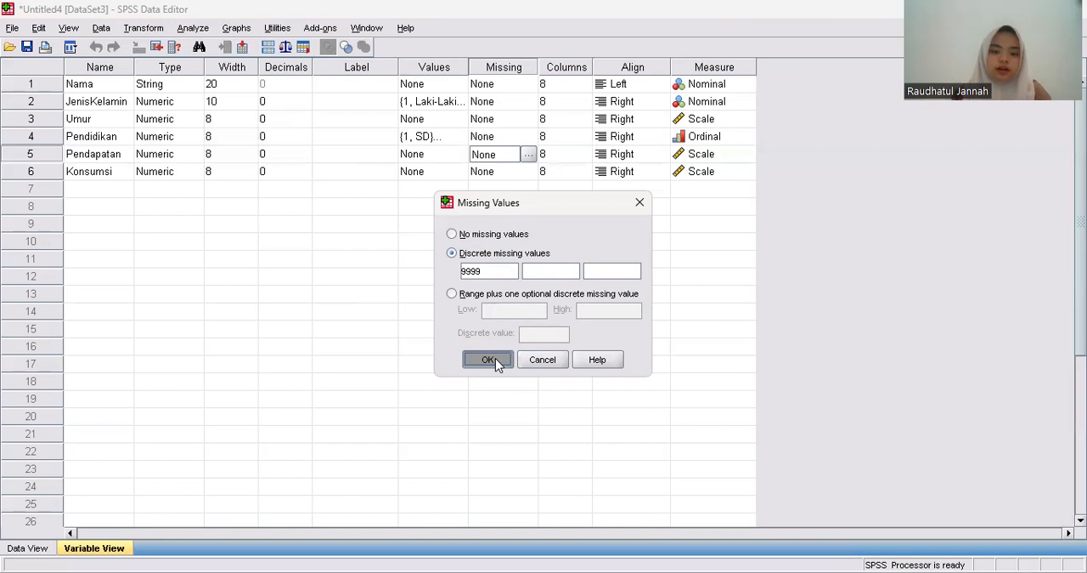
key(Return)
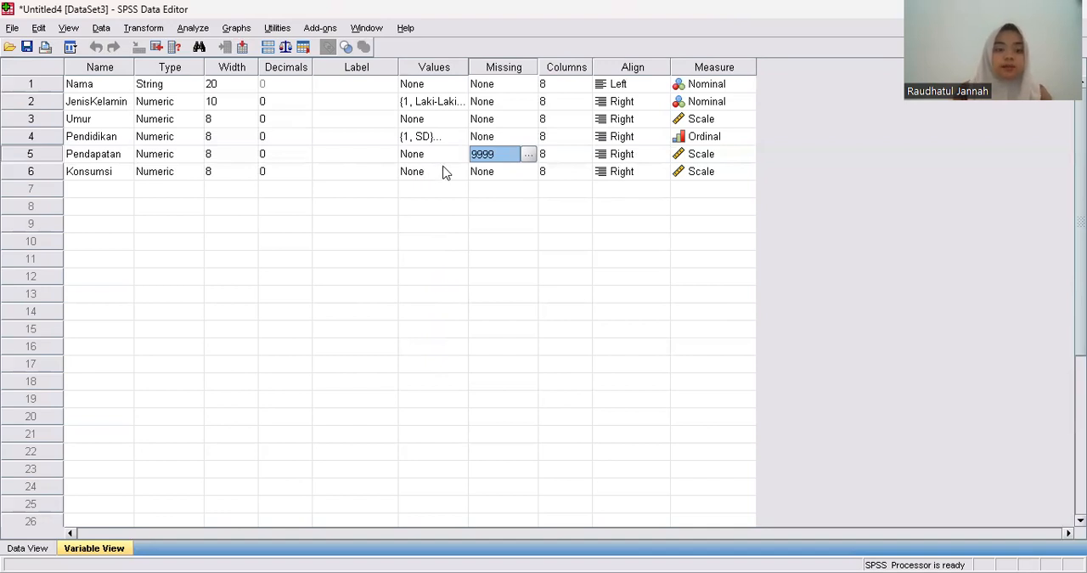
Define 9999 as a discrete missing value for the Konsumsi variable.
click(527, 174)
click(528, 175)
click(452, 252)
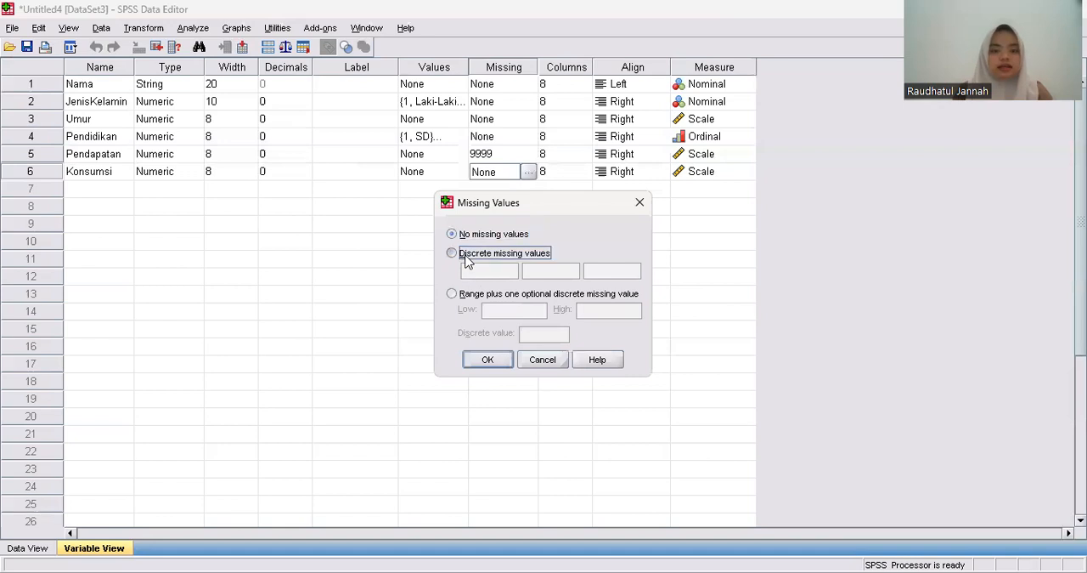
click(469, 272)
text(9999)
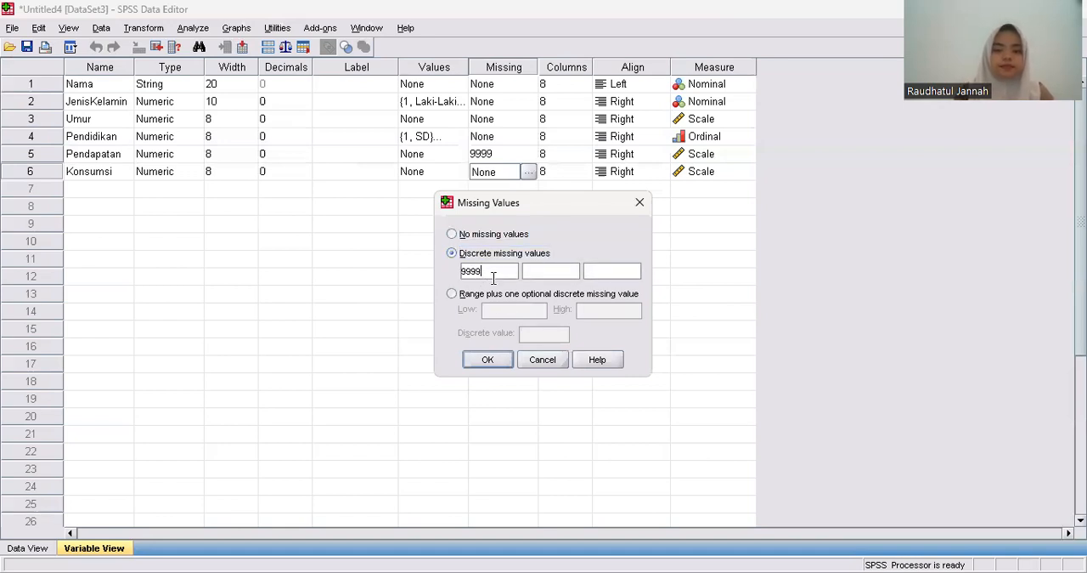
click(501, 360)
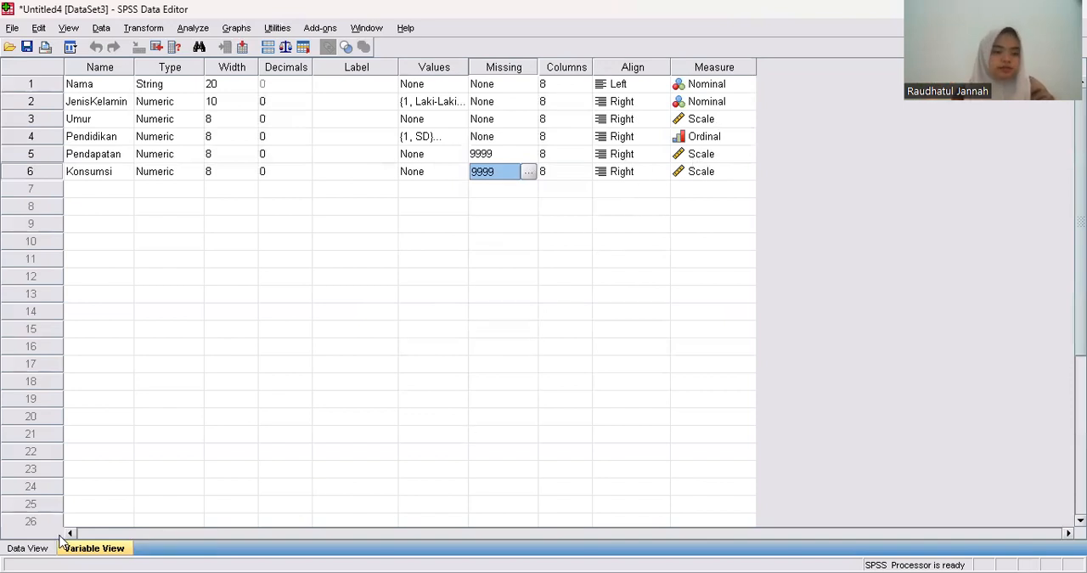
Paste the copied respondent data into the data sheet from the first Nama cell, and widen the Nama and JenisKelamin columns.
click(26, 548)
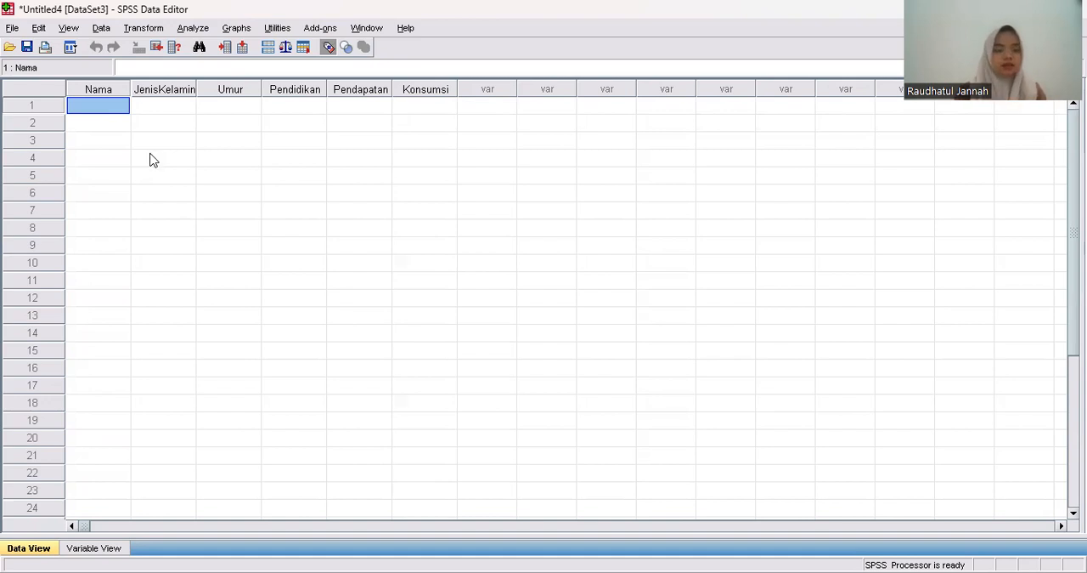
right_click(111, 117)
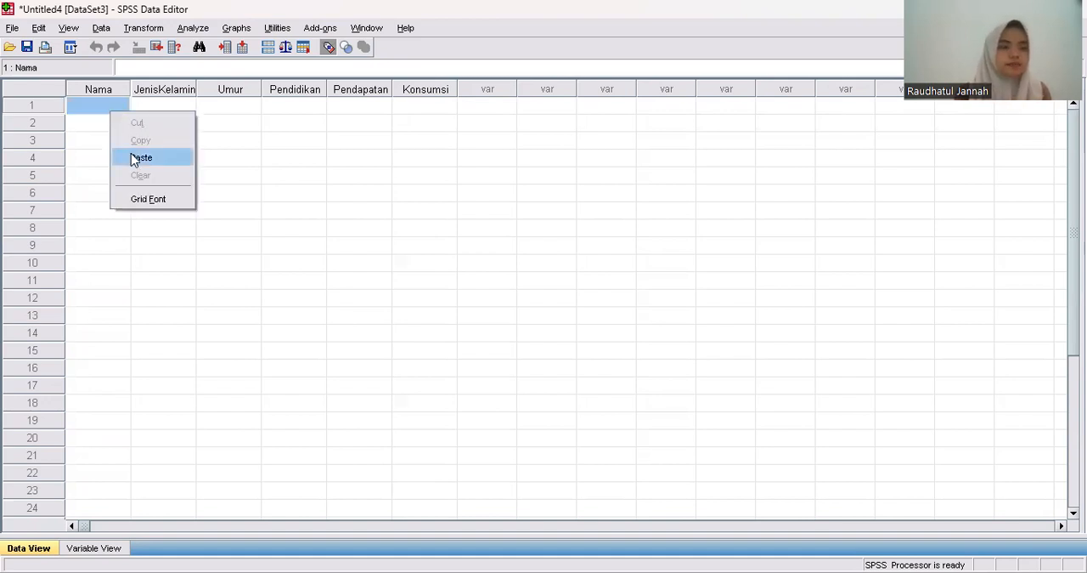
click(135, 159)
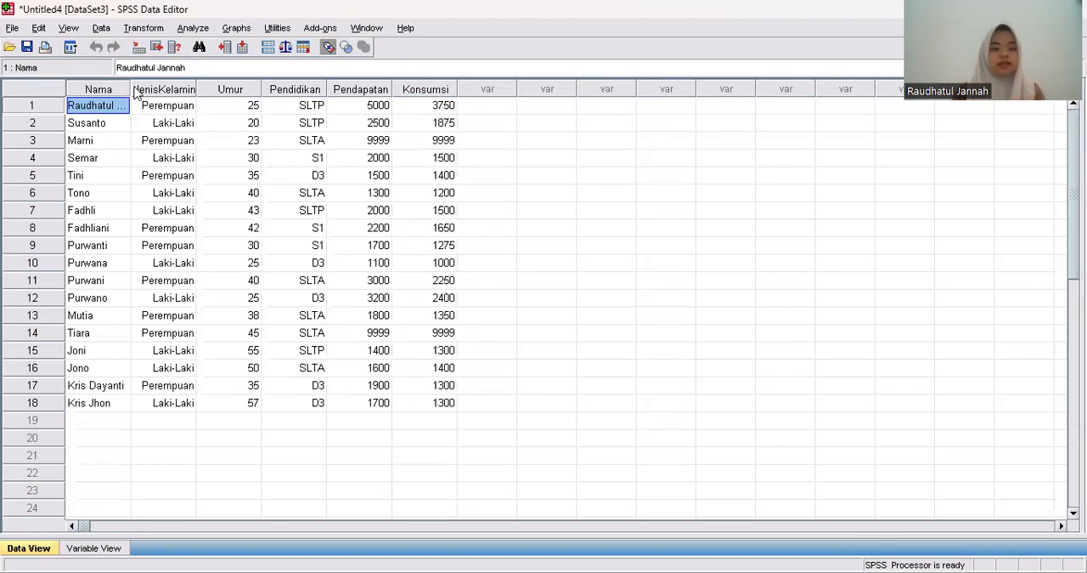
drag(131, 91, 255, 88)
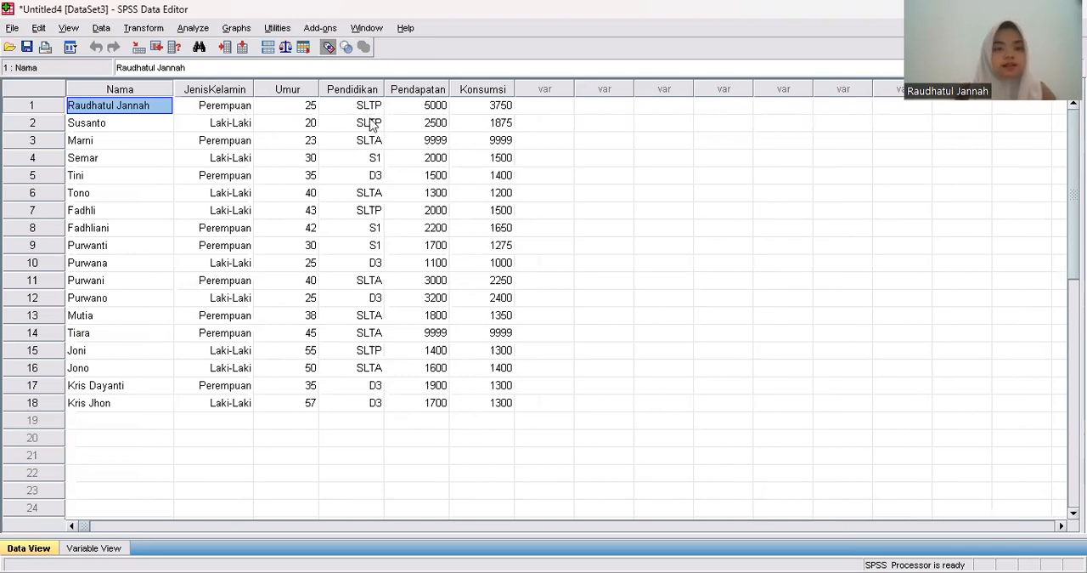
Toggle the value label display off and on to compare both forms, leaving the data shown as numeric codes.
click(328, 48)
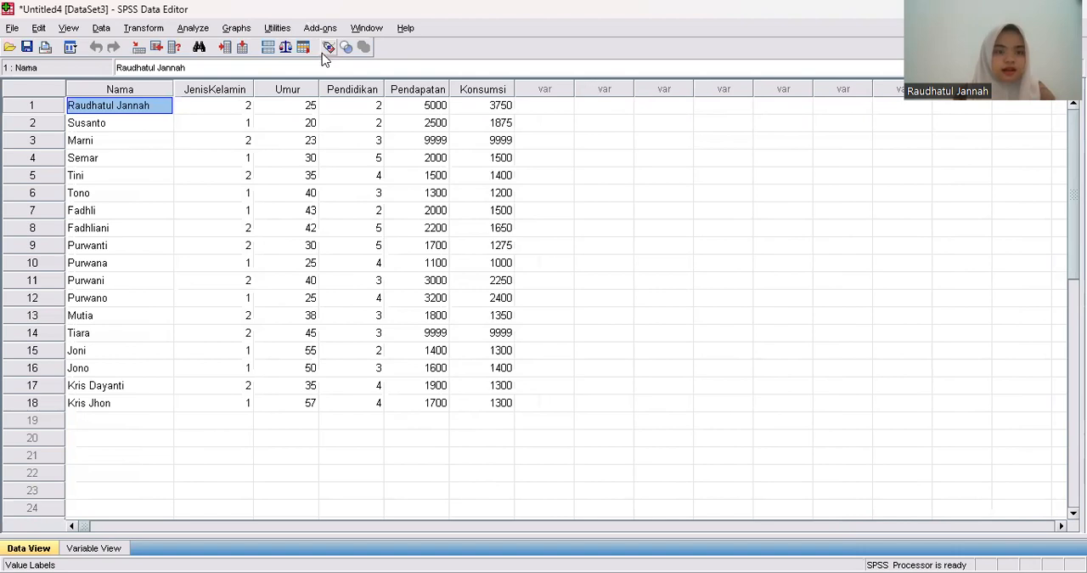
click(328, 49)
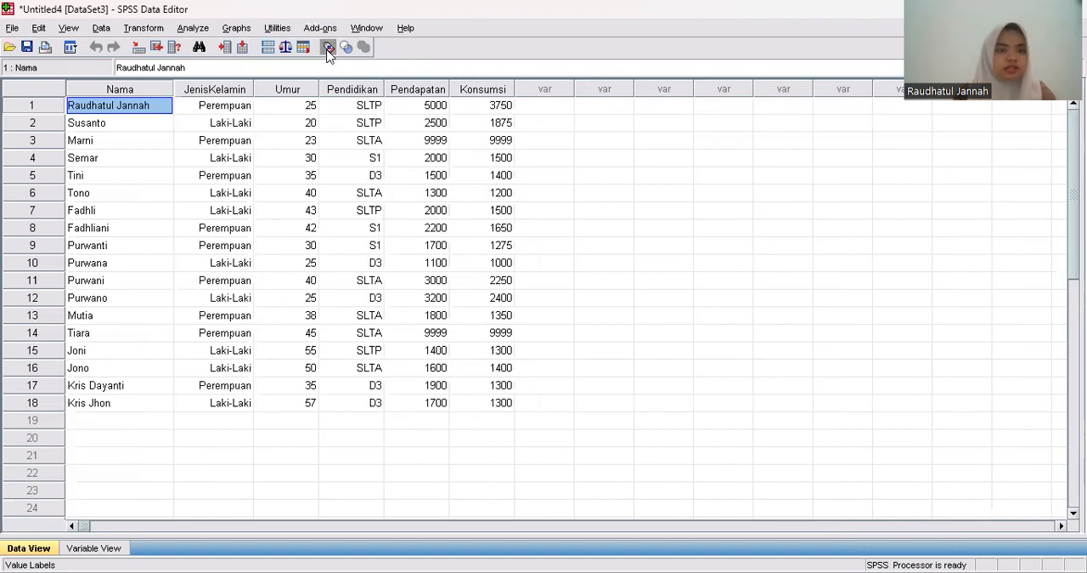
click(328, 49)
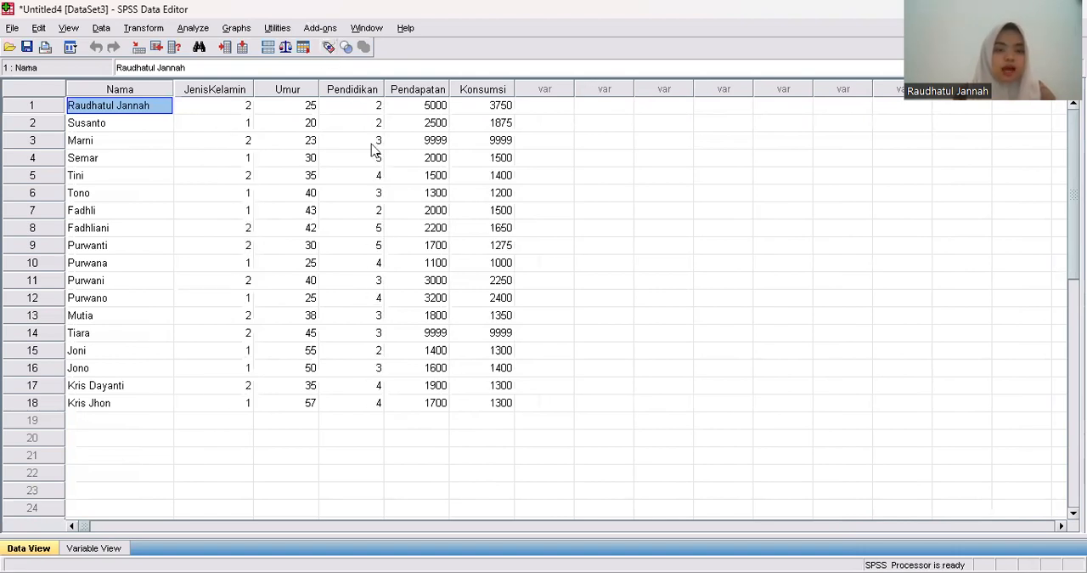
click(325, 49)
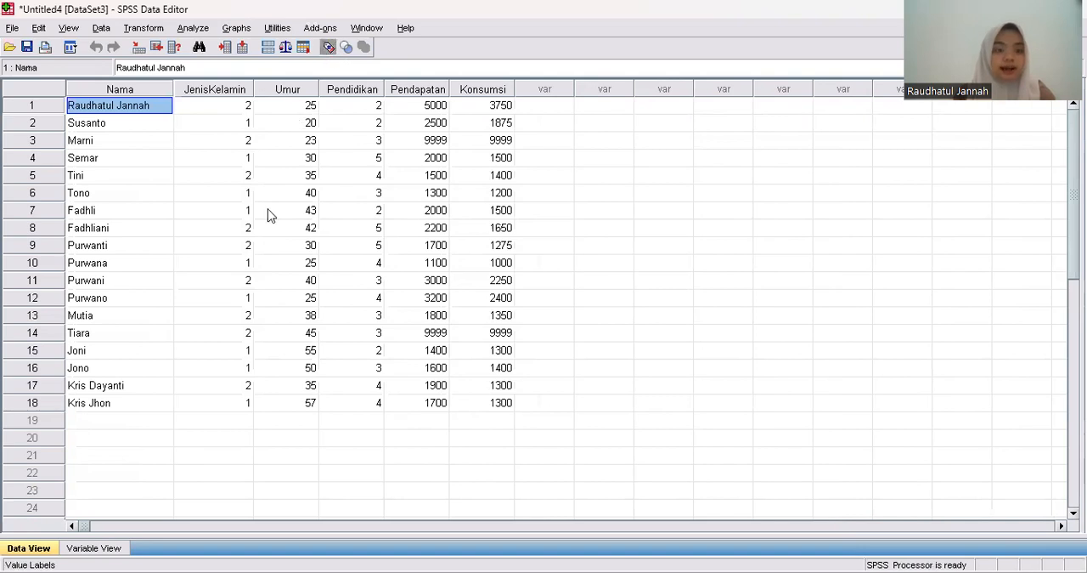
click(325, 47)
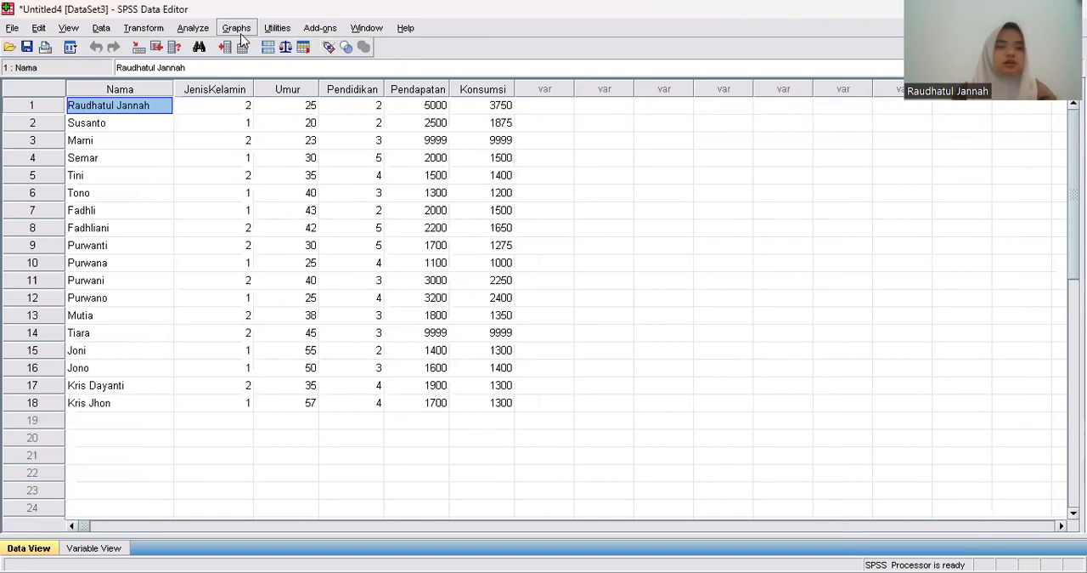
Start a Descriptives analysis and add Umur, Pendapatan and Konsumsi as its variables.
click(193, 29)
mouse_move(260, 66)
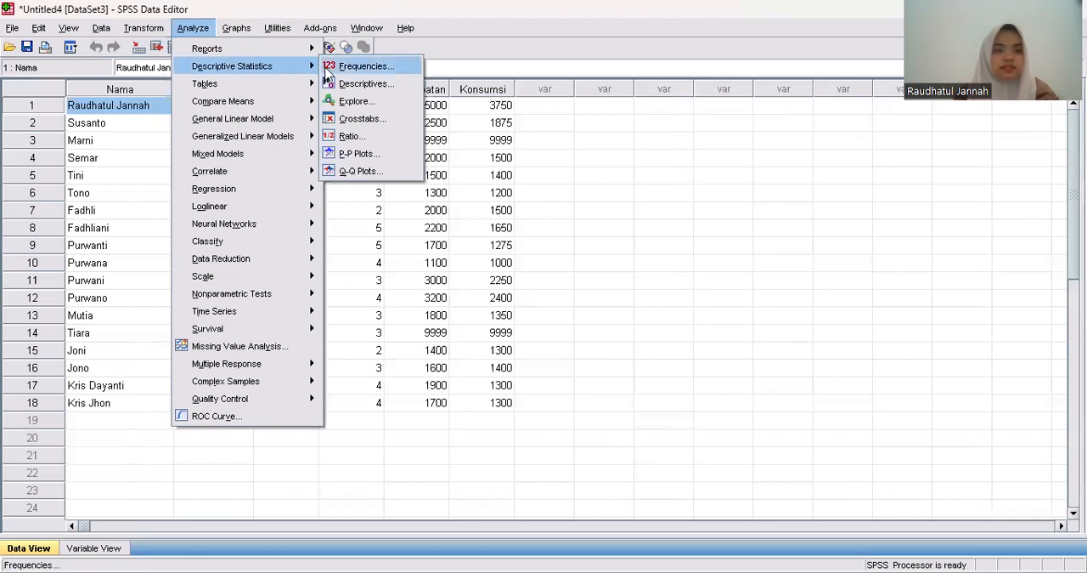
click(331, 83)
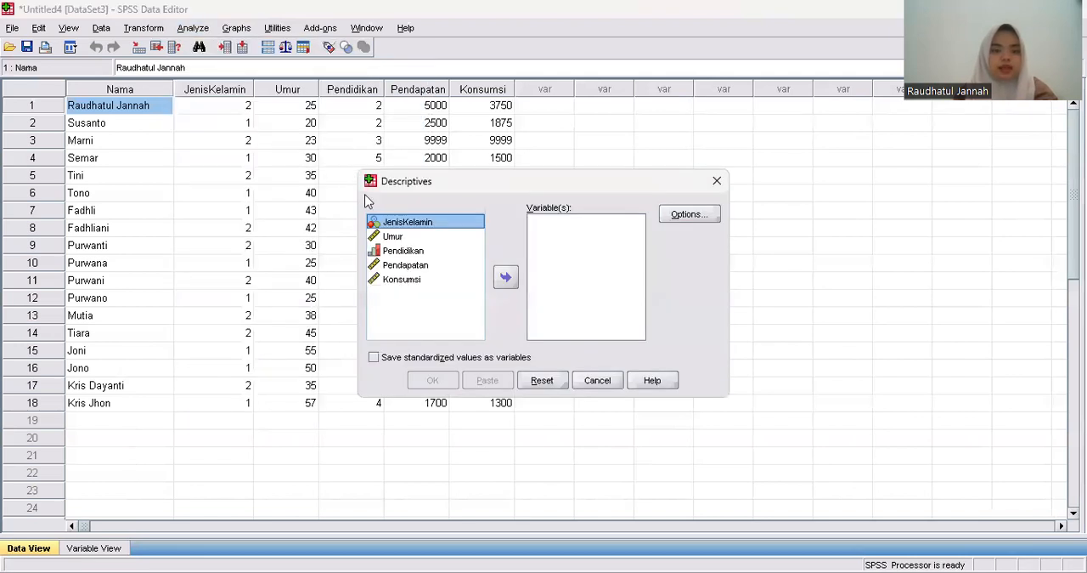
click(402, 238)
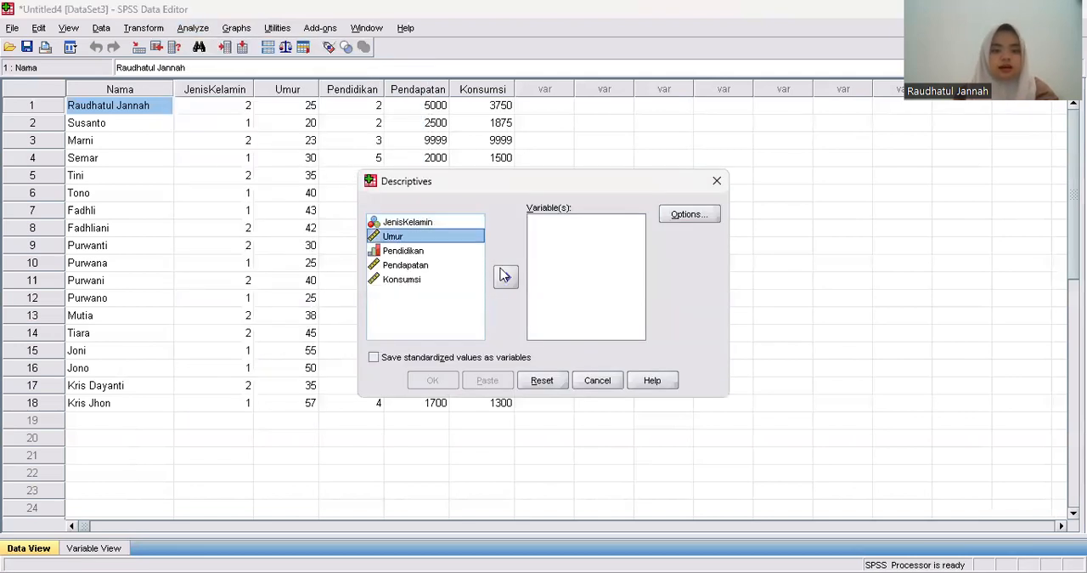
click(505, 277)
click(459, 251)
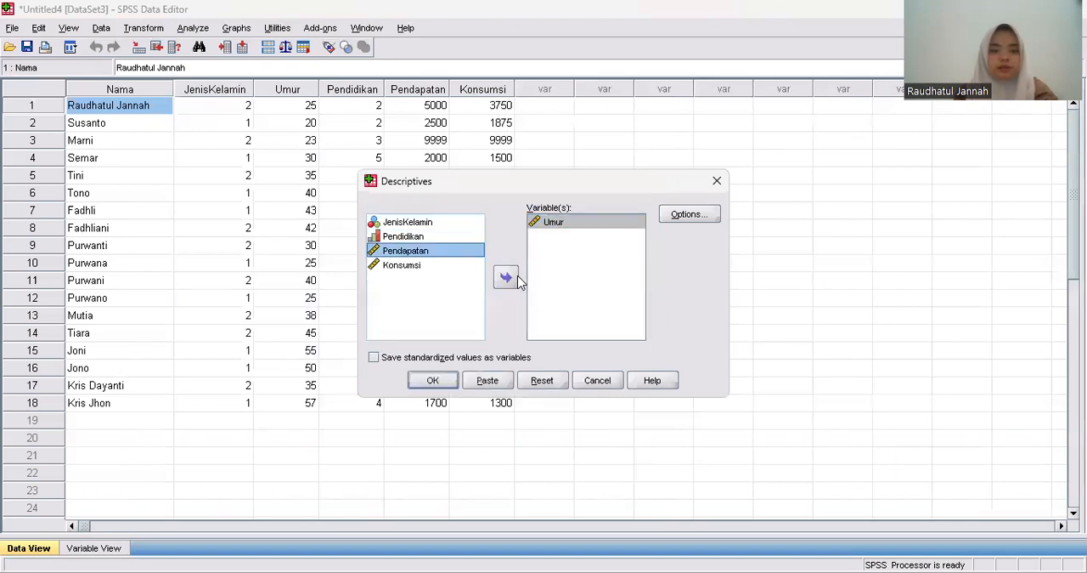
click(505, 277)
click(459, 254)
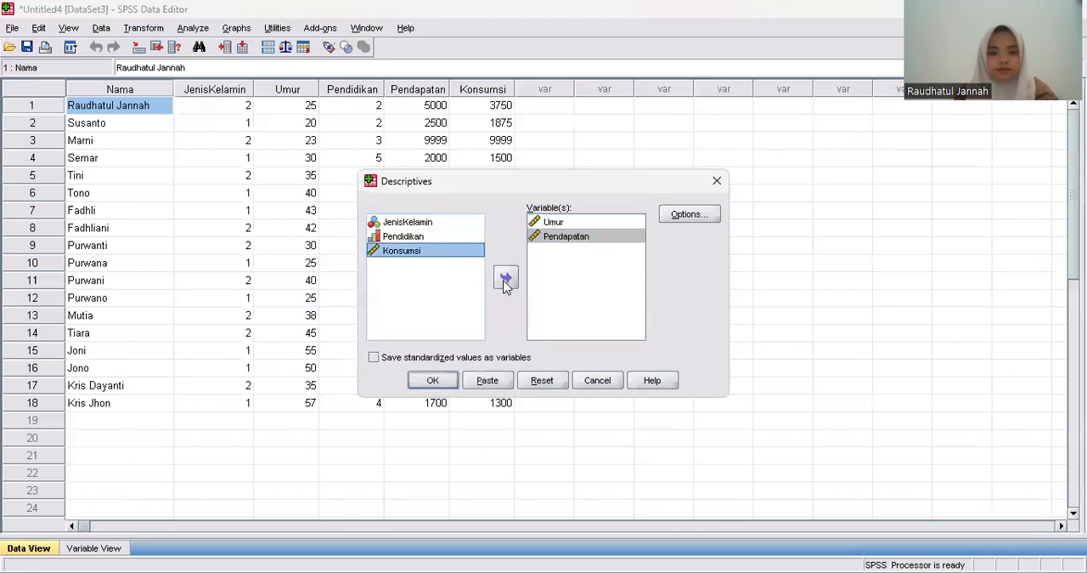
click(505, 277)
Add sum, variance, range, S.E. mean, kurtosis and skewness to the Descriptives statistics, and run the analysis.
click(684, 215)
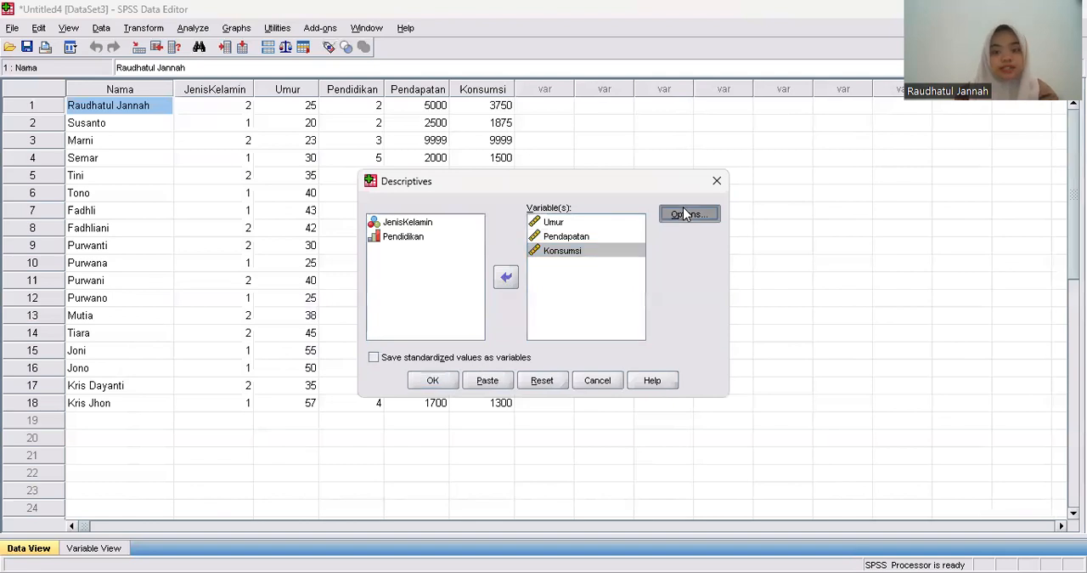
click(531, 164)
click(462, 225)
click(462, 244)
click(536, 244)
click(462, 290)
click(533, 289)
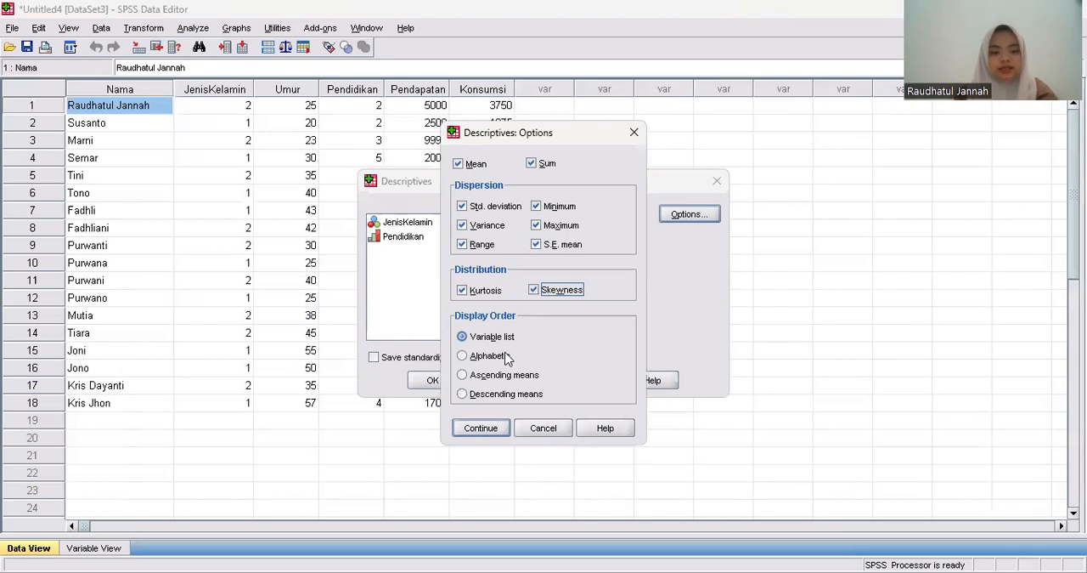
click(485, 428)
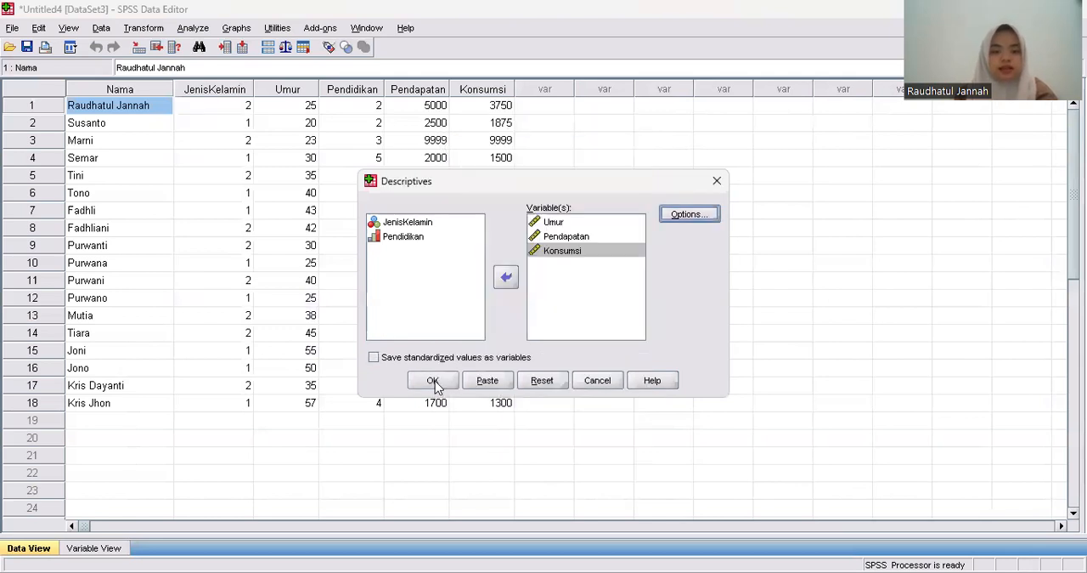
click(435, 381)
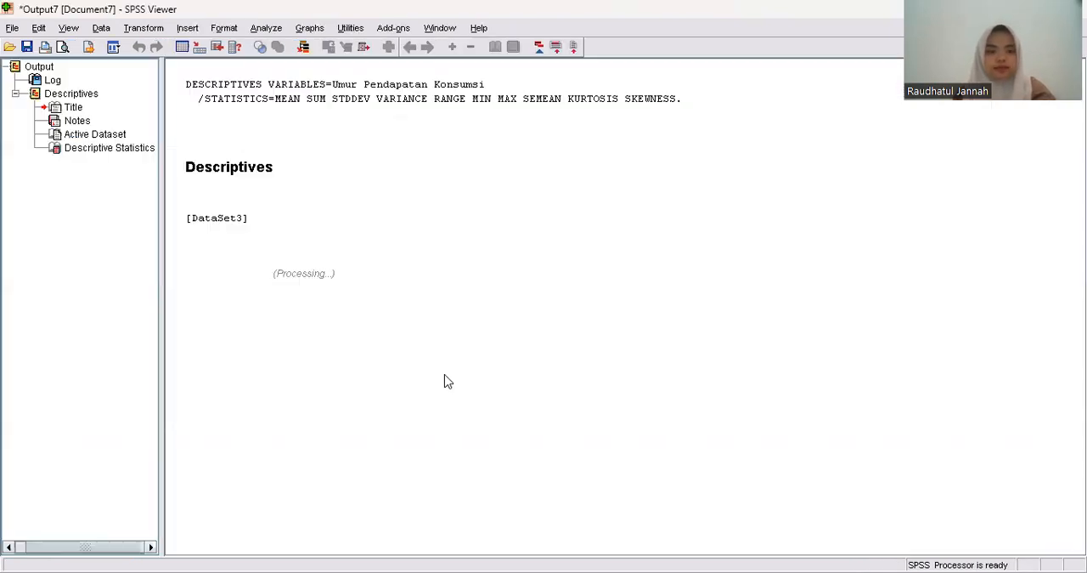